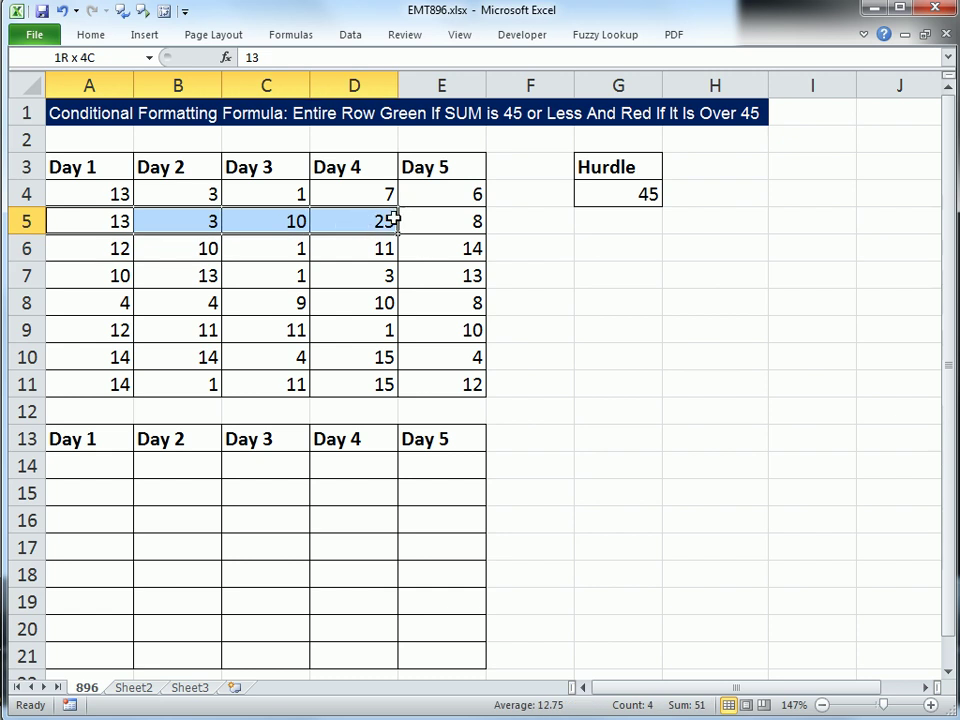
Step: Check the sum of the row 10 values in A10:E10 and select the empty cells F4:F11 beside the table
left_click_drag(92, 358, 412, 367)
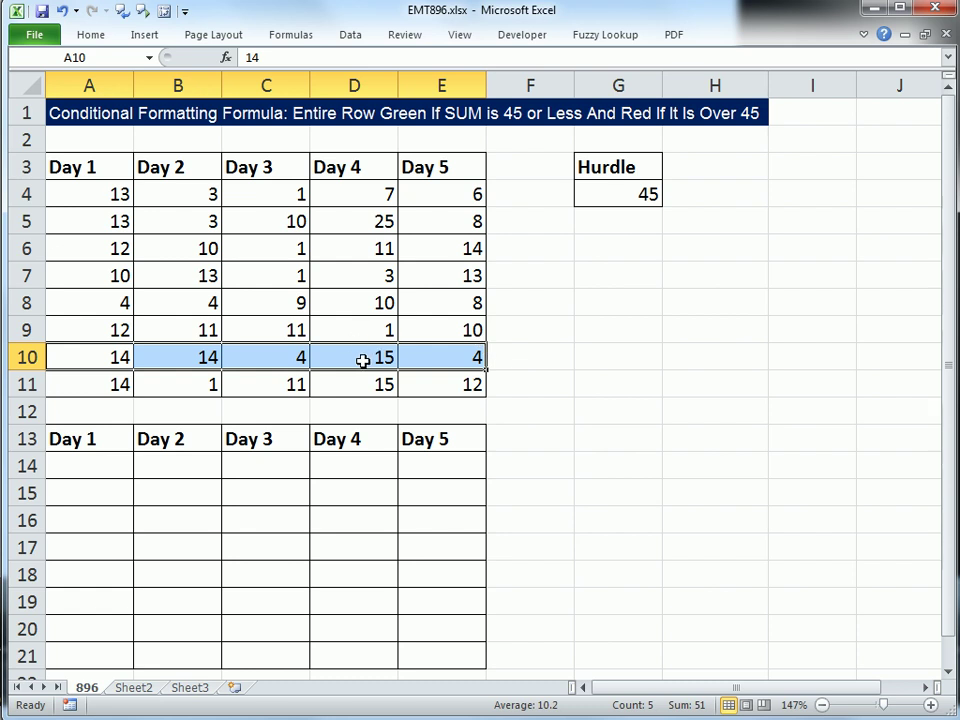
left_click_drag(509, 190, 511, 400)
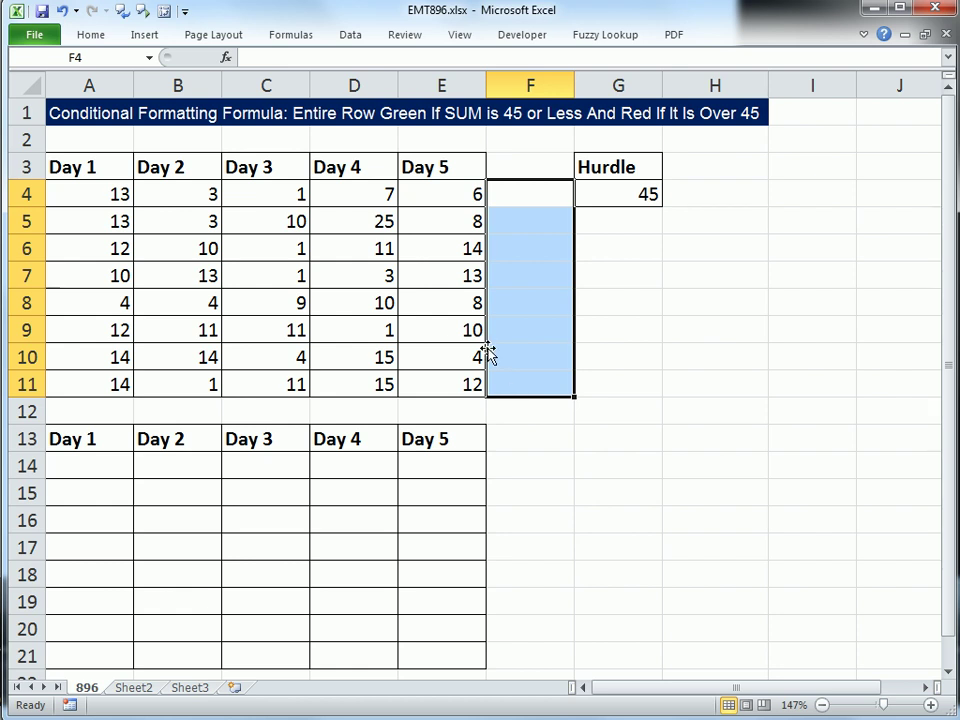
Step: Enter a SUM formula for A4:E4 in I4 and fill it down to I11
left_click(810, 193)
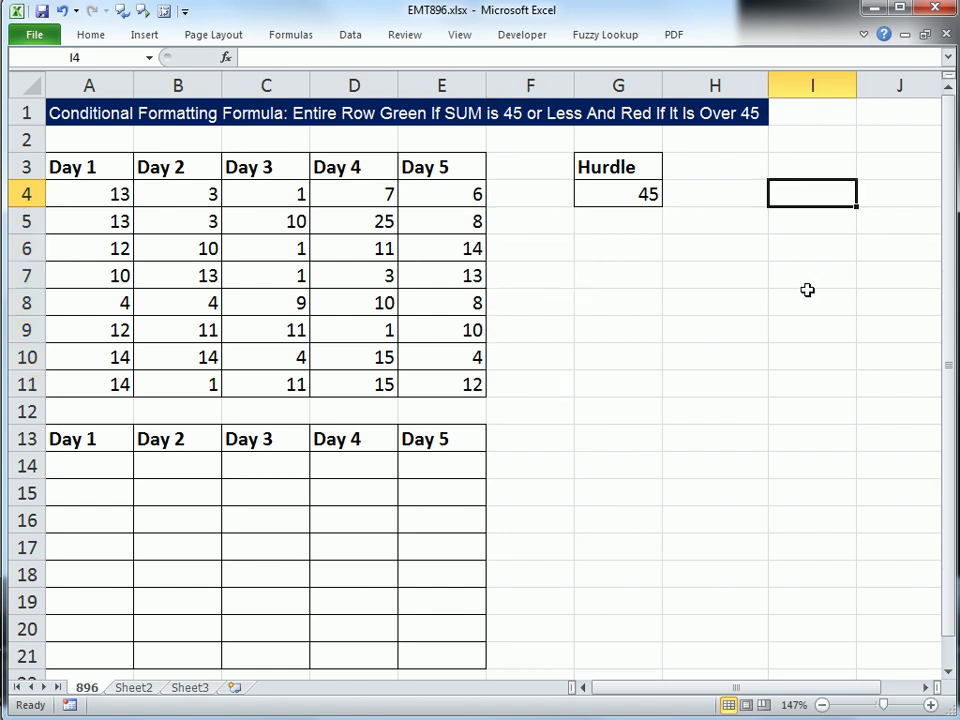
type("=sum")
key("Tab")
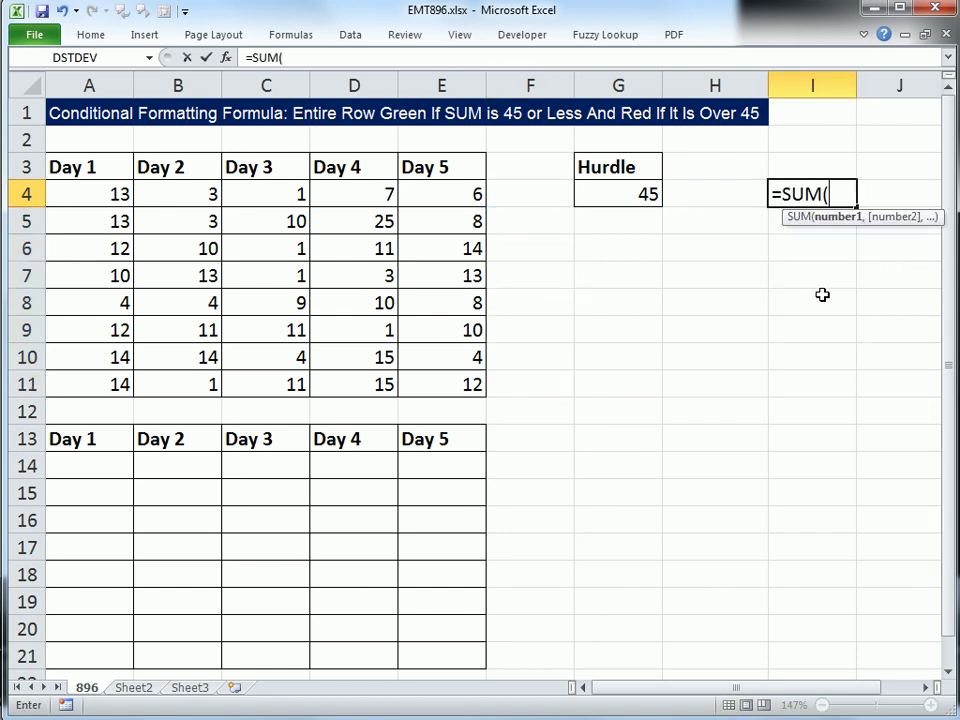
left_click_drag(123, 194, 437, 195)
key("ctrl+Return")
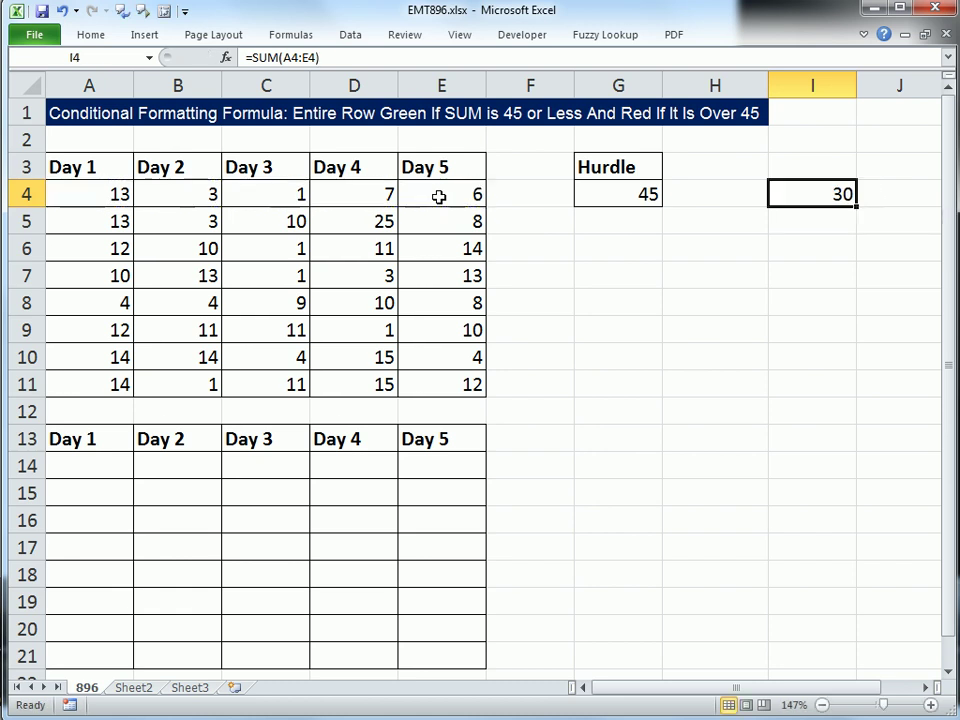
left_click_drag(857, 210, 834, 362)
Step: Highlight the row totals over the hurdle in column I, selecting I5:I6 and I10:I11 together
left_click(831, 383)
left_click_drag(821, 272, 821, 244)
left_click_drag(834, 358, 832, 380)
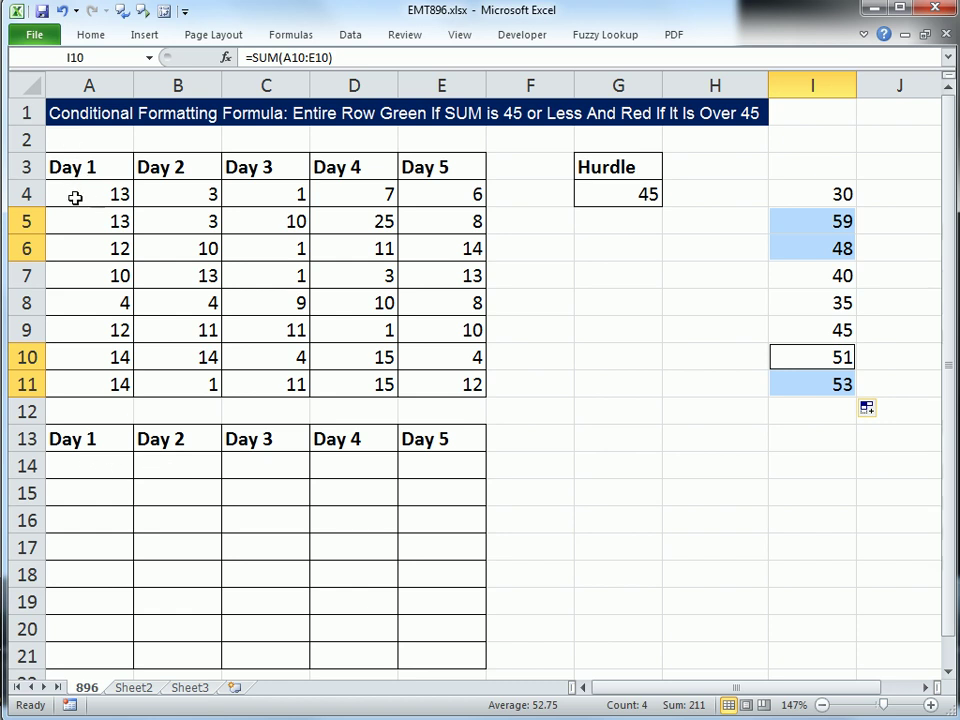
Step: Enter the formula =$I4>$G$4 in A14 and fill it across and down through A14:E21
left_click(84, 463)
type("=")
left_click(808, 197)
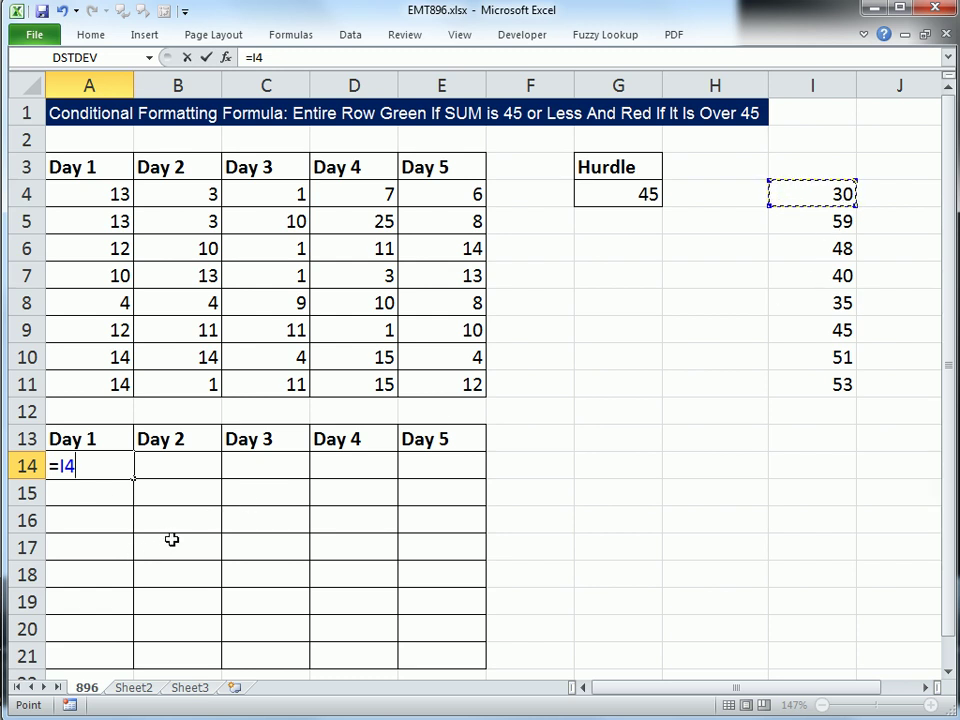
key("F4")
key("F4")
key("F4")
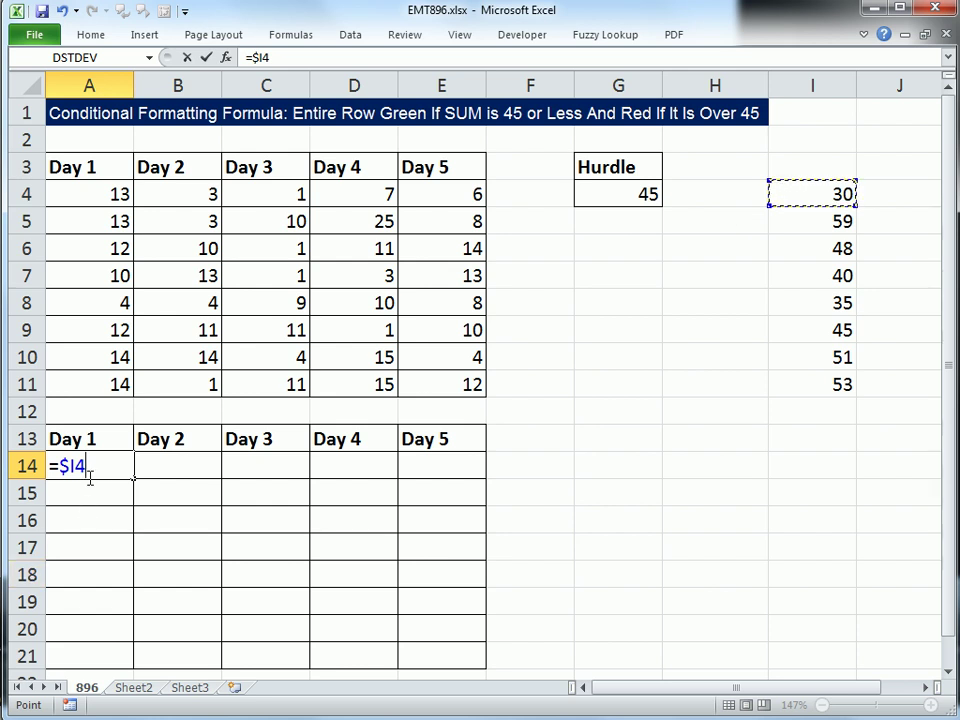
type(">")
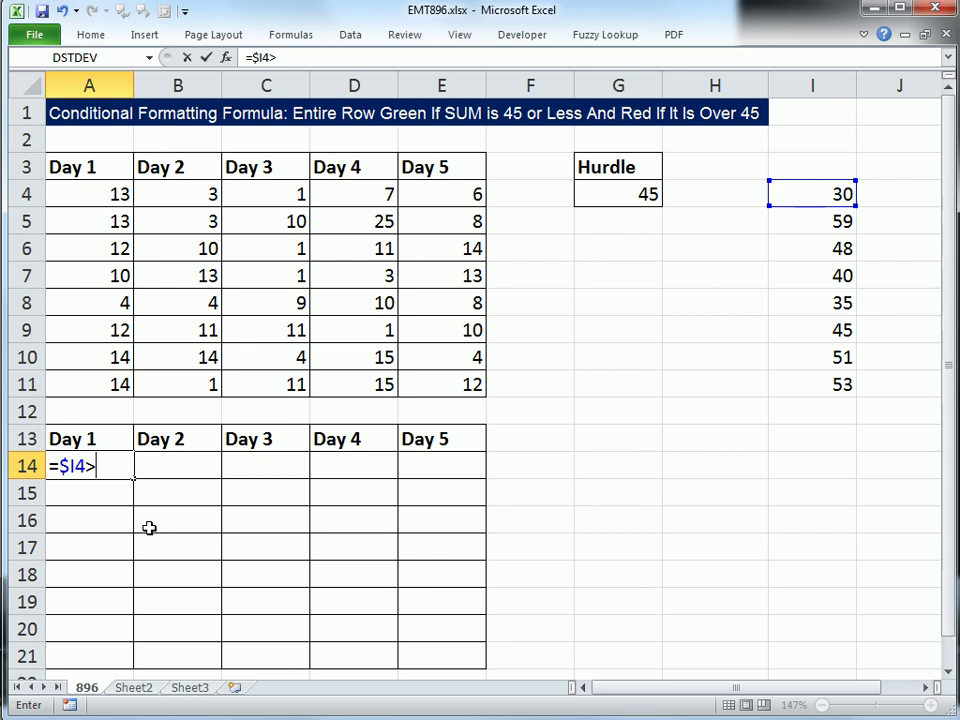
left_click(611, 192)
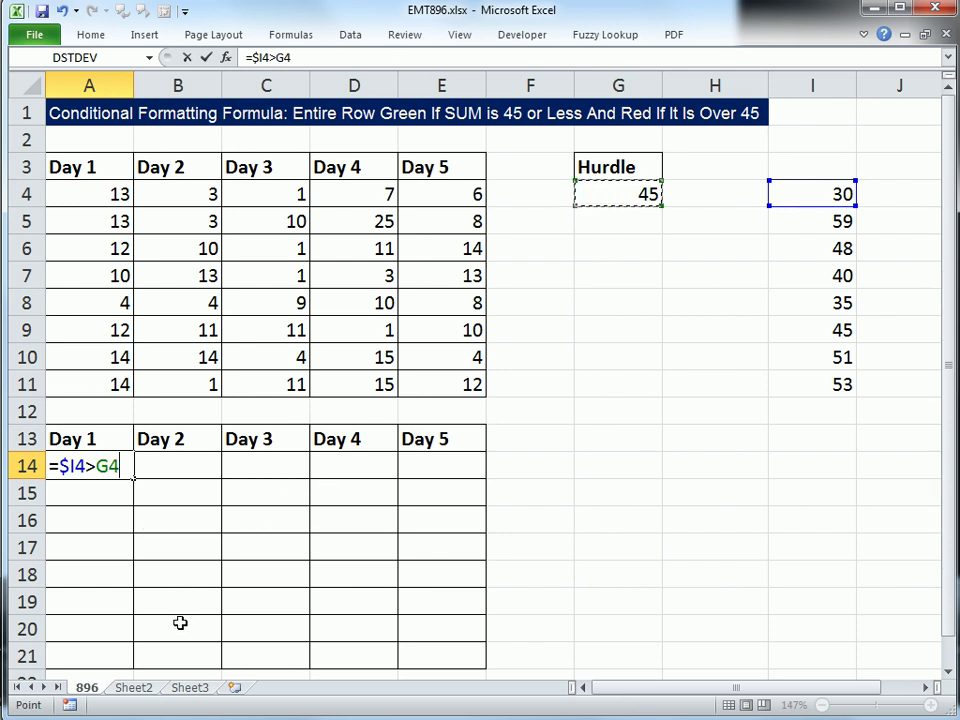
key("F4")
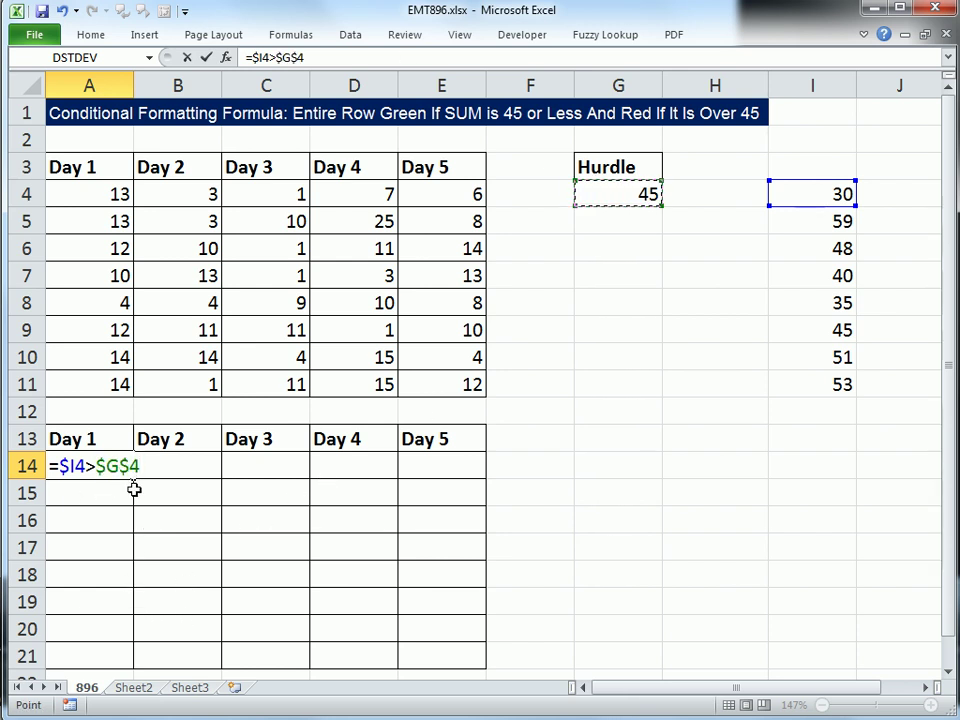
key("ctrl+Return")
left_click_drag(133, 479, 501, 666)
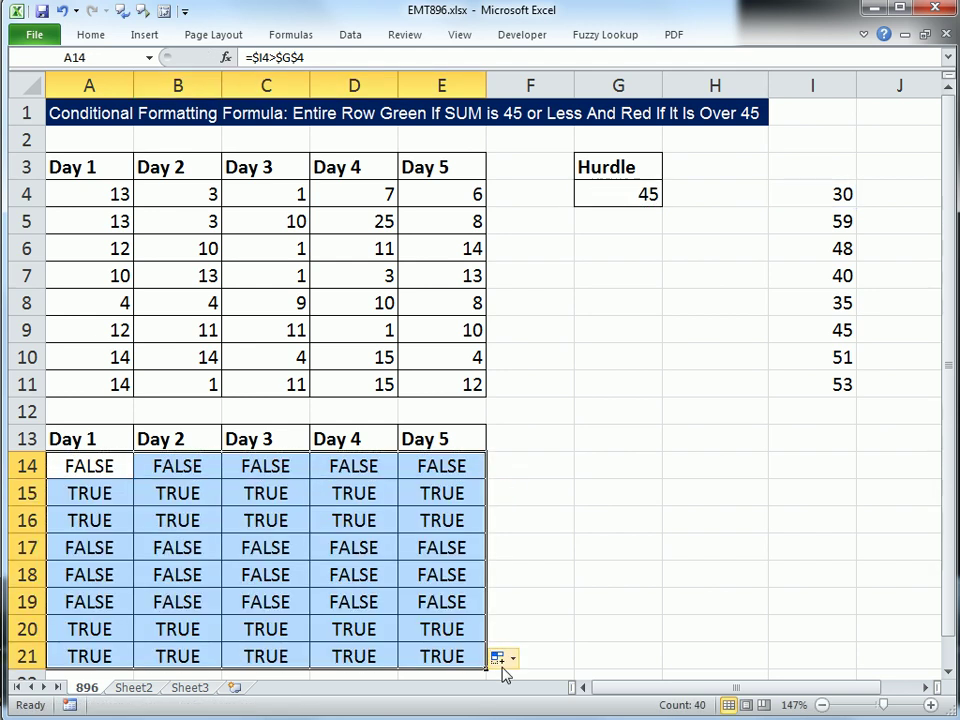
Step: Inspect the cell references of the copied comparison formulas in B14, C14 and D14
double_click(169, 472)
left_click(268, 465)
double_click(272, 465)
key("Escape")
left_click(360, 458)
double_click(360, 458)
key("Escape")
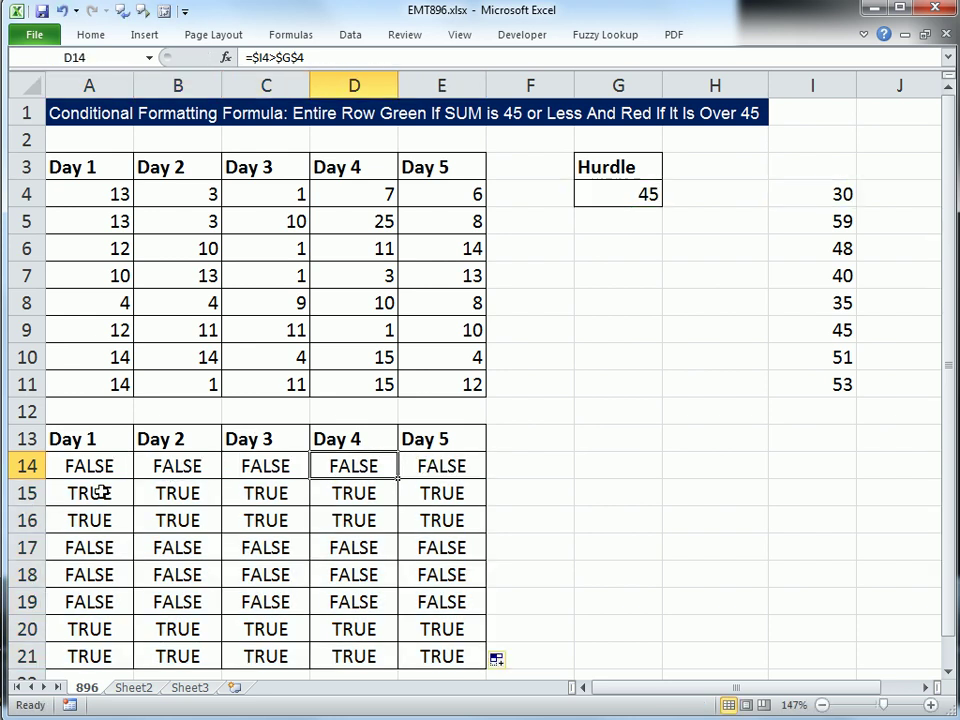
Step: Inspect the comparison formulas in A15 and A16, then highlight the TRUE rows A15:E16 and A20:E21
double_click(97, 492)
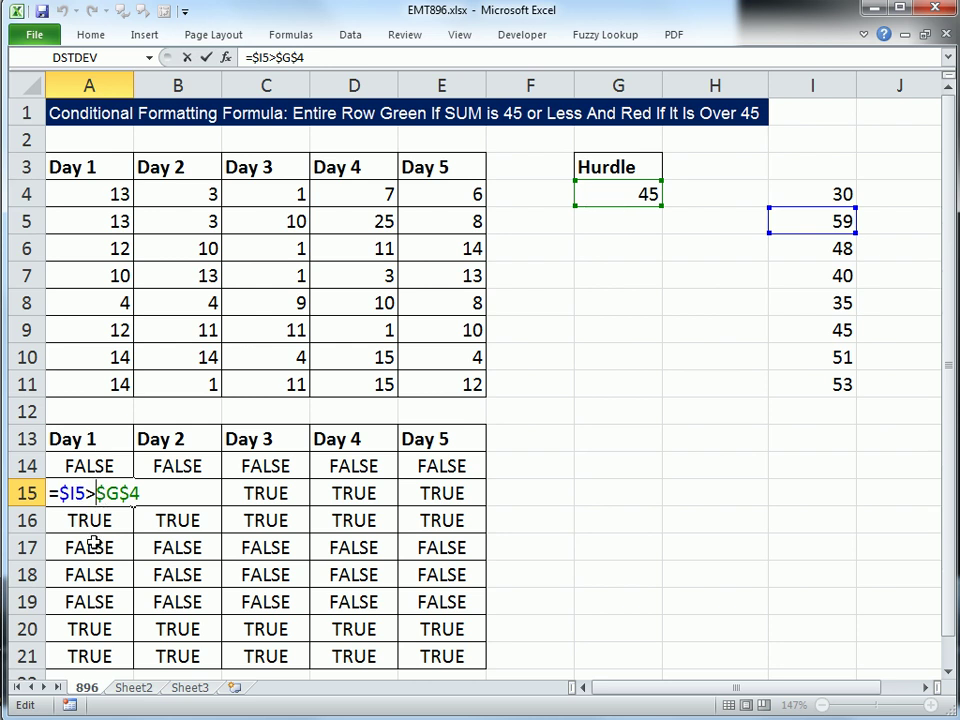
key("Escape")
double_click(92, 514)
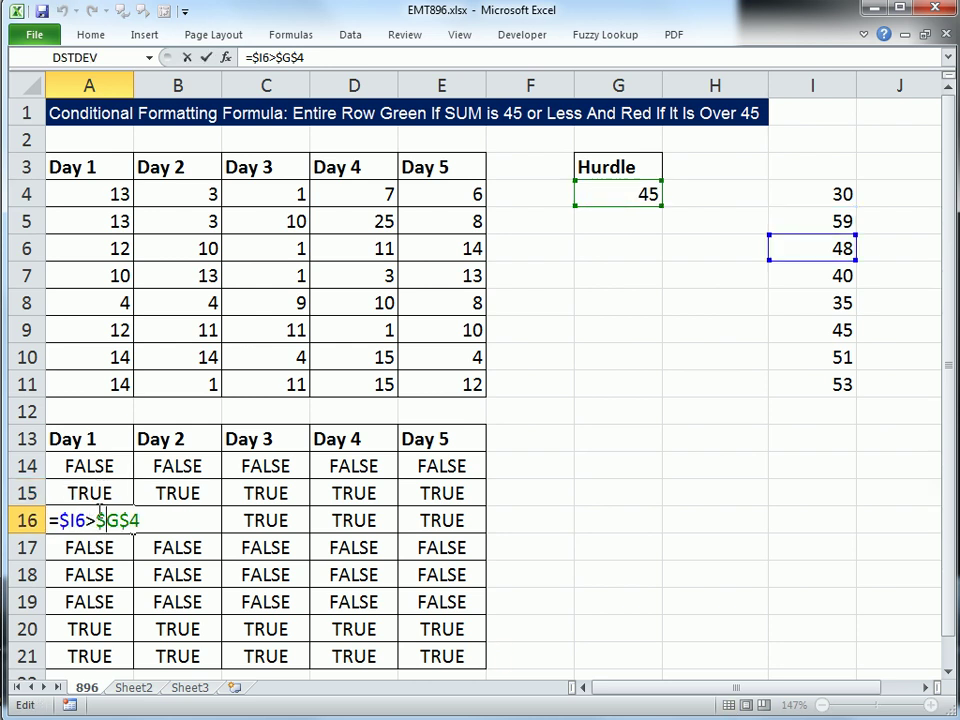
key("Escape")
left_click_drag(122, 493, 484, 506)
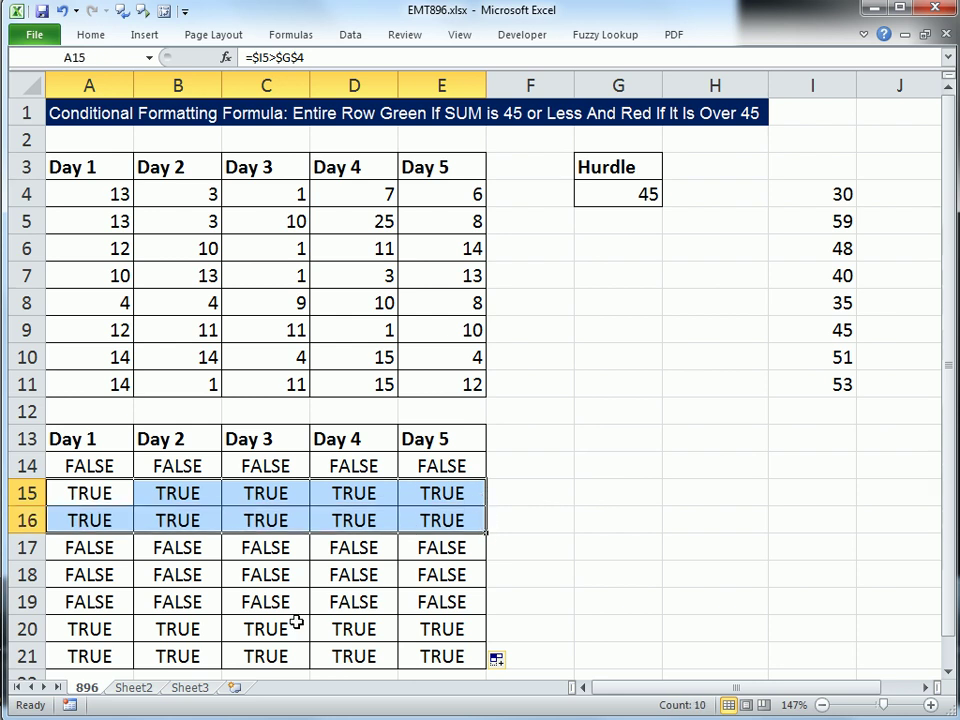
left_click_drag(64, 632, 478, 655)
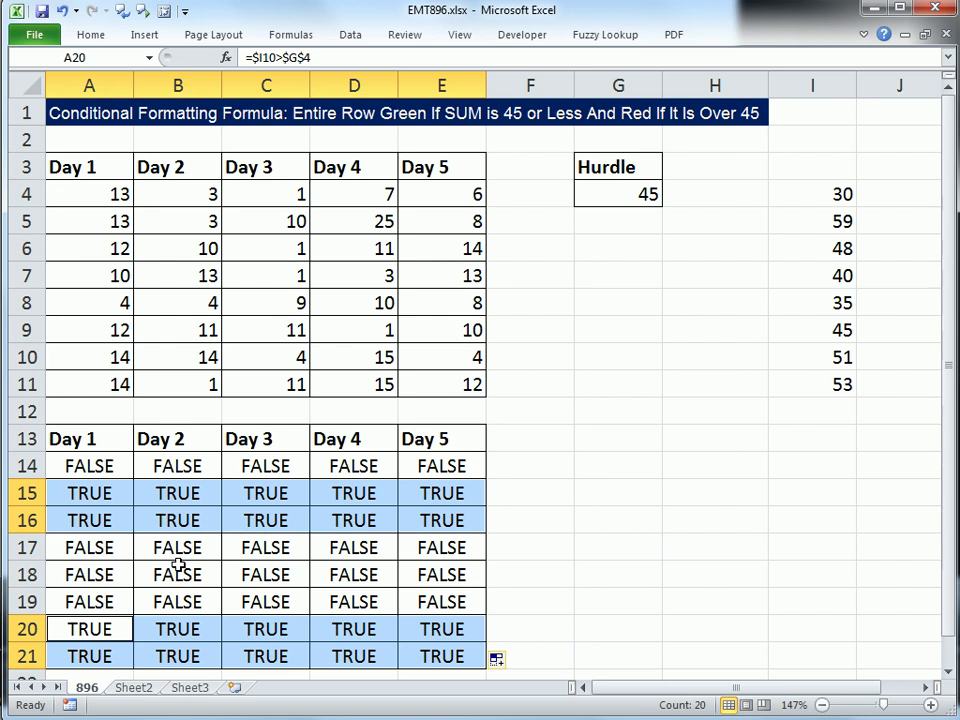
Step: Replace $I4 in the A14 formula with SUM($A4:$E4), giving =SUM($A4:$E4)>$G$4, and fill it through A14:E21
left_click(107, 466)
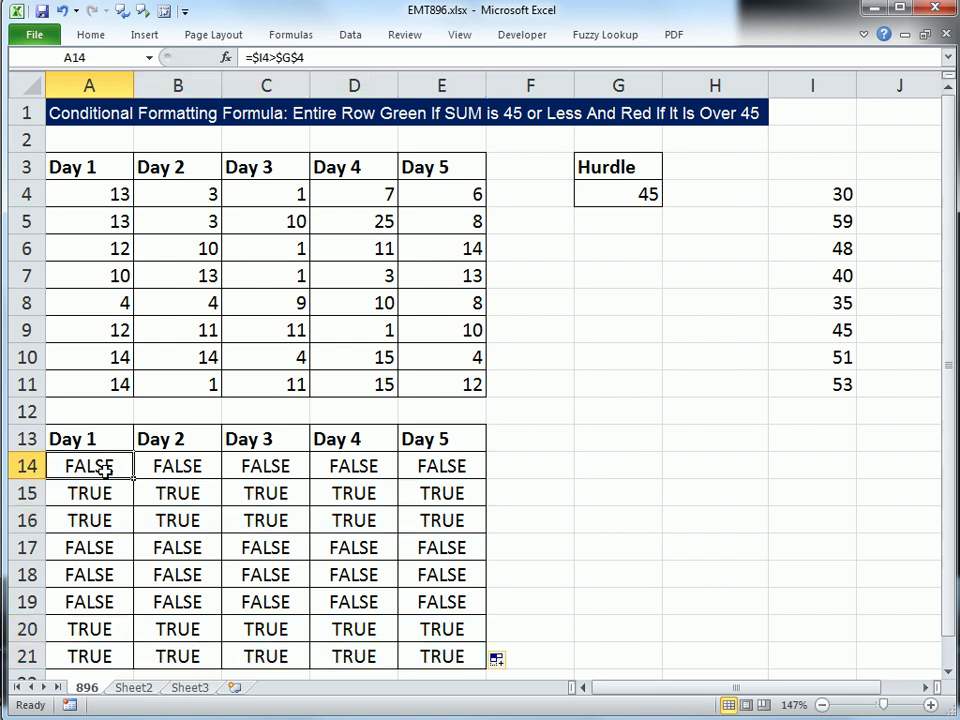
double_click(100, 466)
left_click_drag(52, 466, 188, 467)
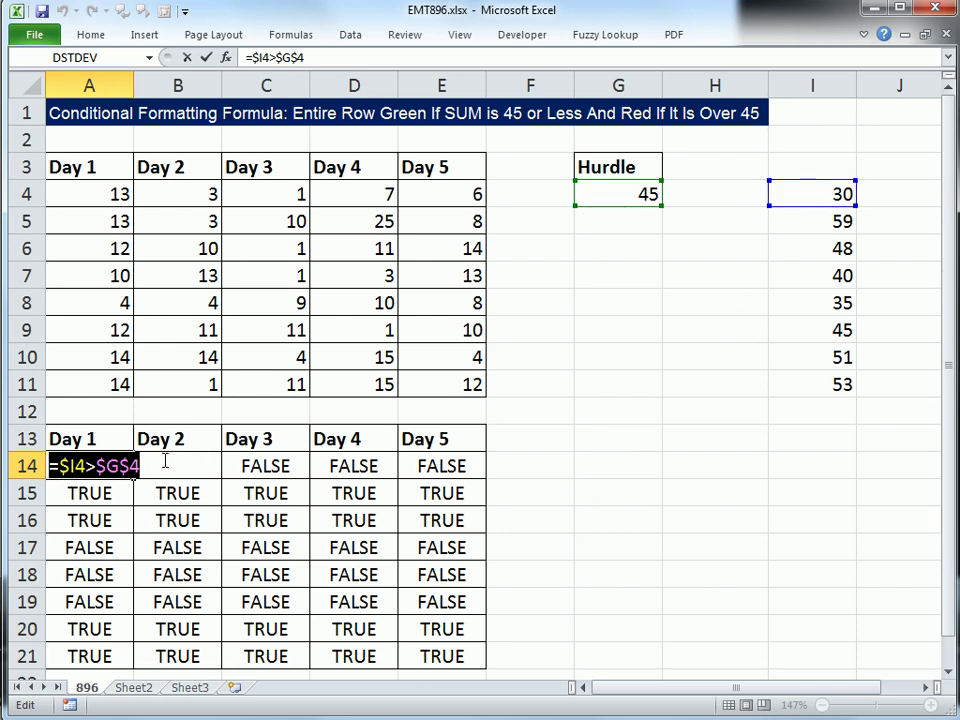
double_click(76, 466)
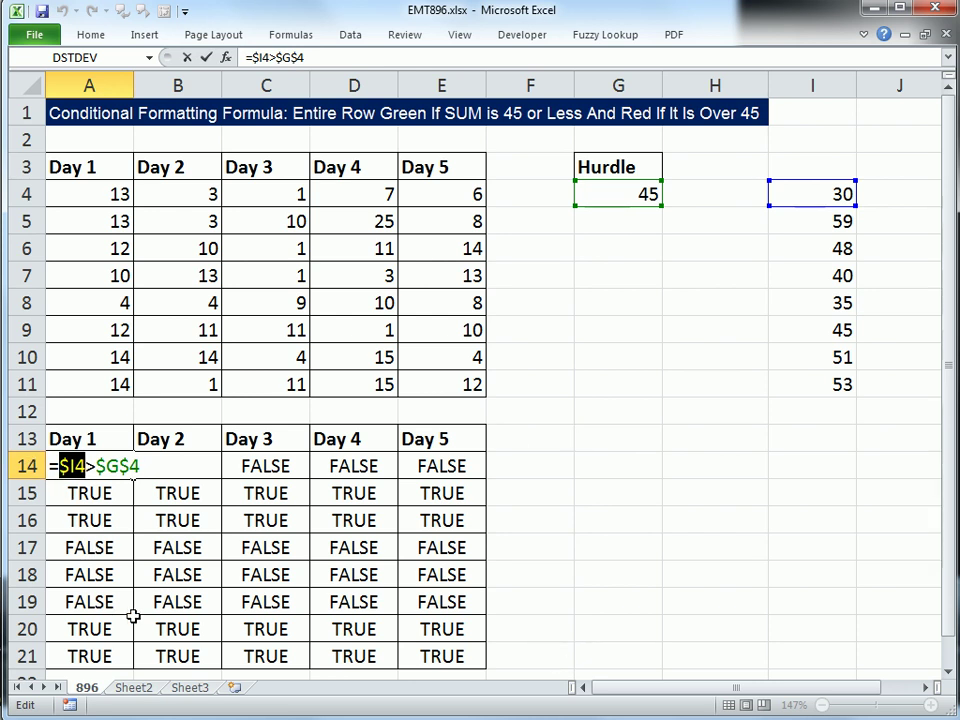
type("sum")
key("Tab")
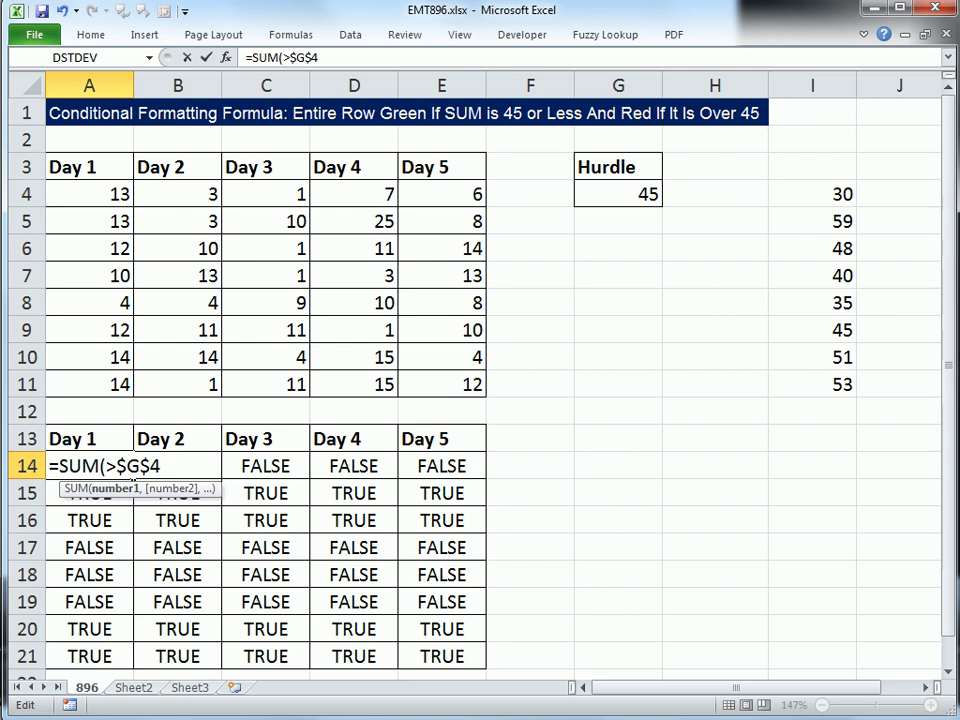
left_click_drag(105, 193, 440, 194)
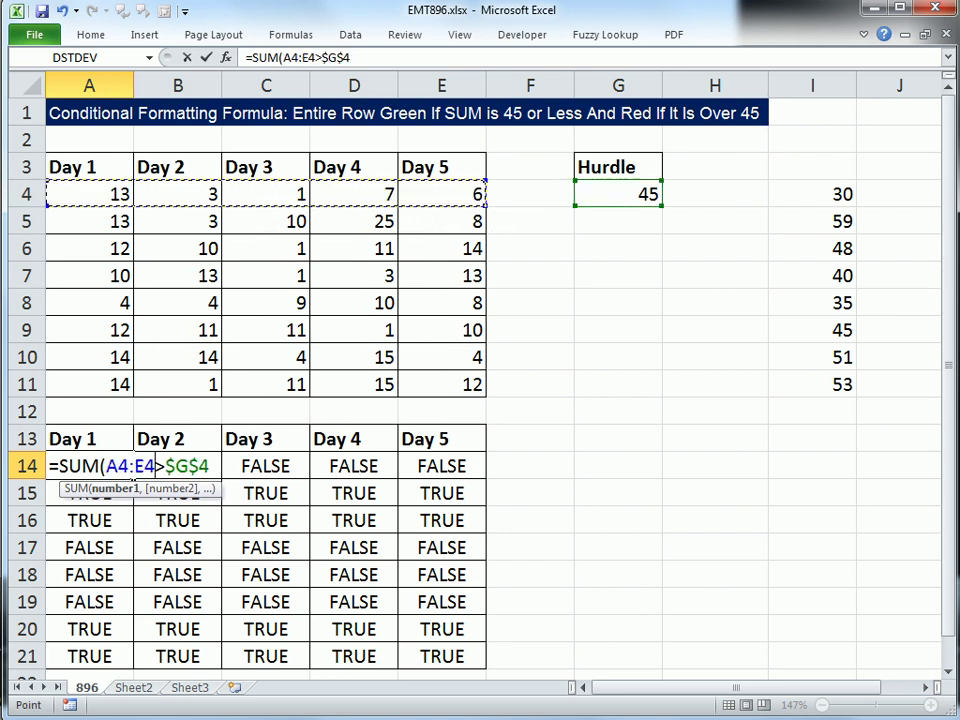
key("F4")
key("F4")
key("F4")
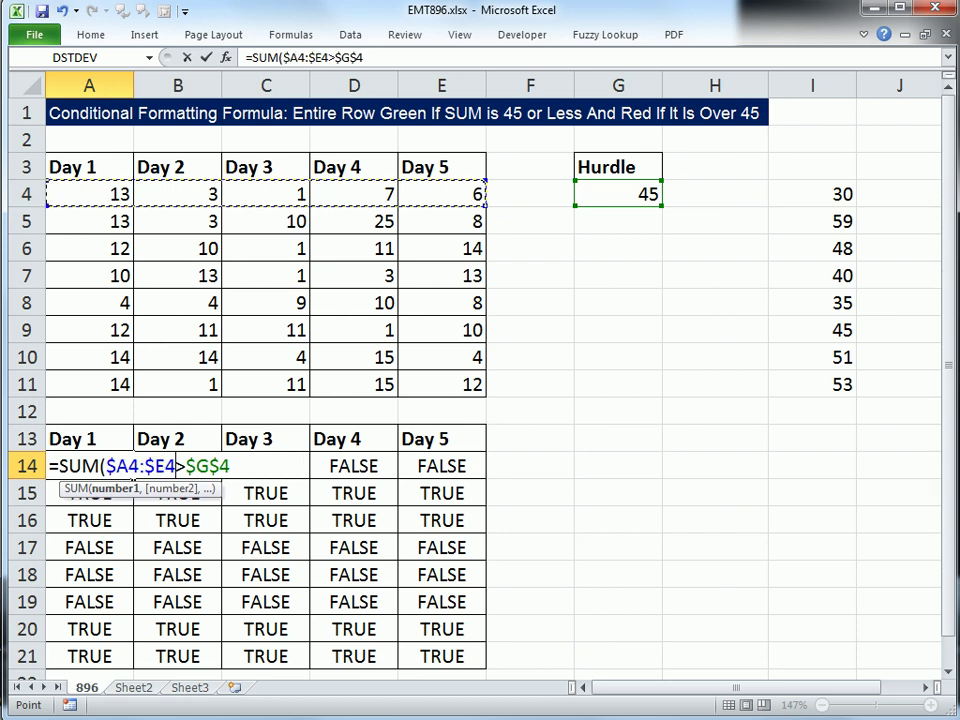
type(")")
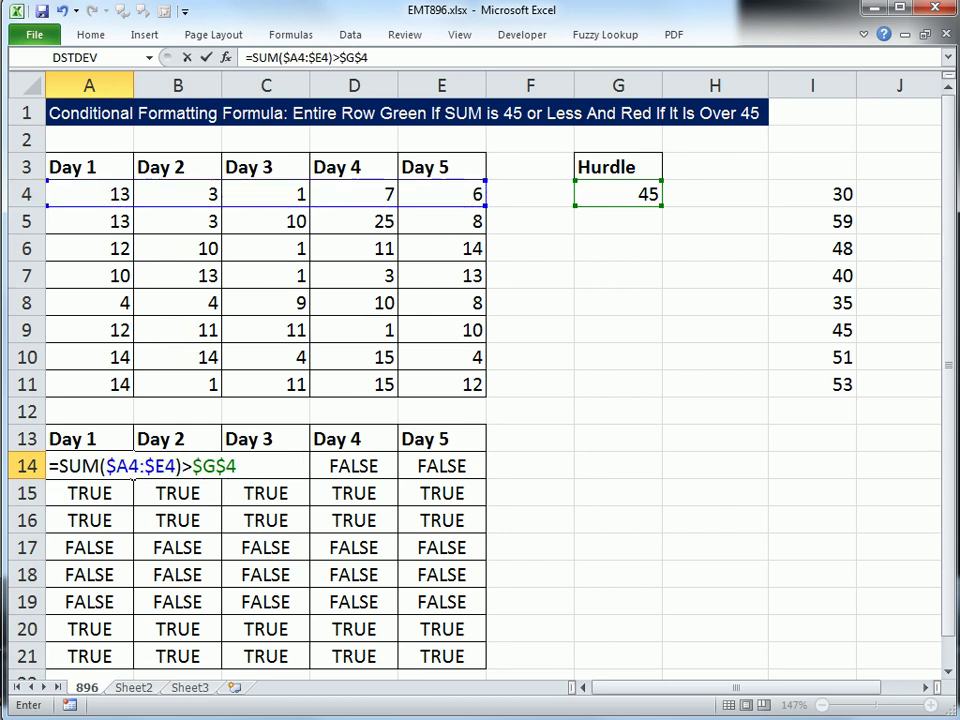
key("ctrl+Return")
left_click_drag(131, 482, 508, 649)
Step: Inspect the references of the copied SUM comparison formulas in B14 and C14
left_click(178, 466)
double_click(178, 466)
key("Escape")
left_click(264, 476)
double_click(262, 470)
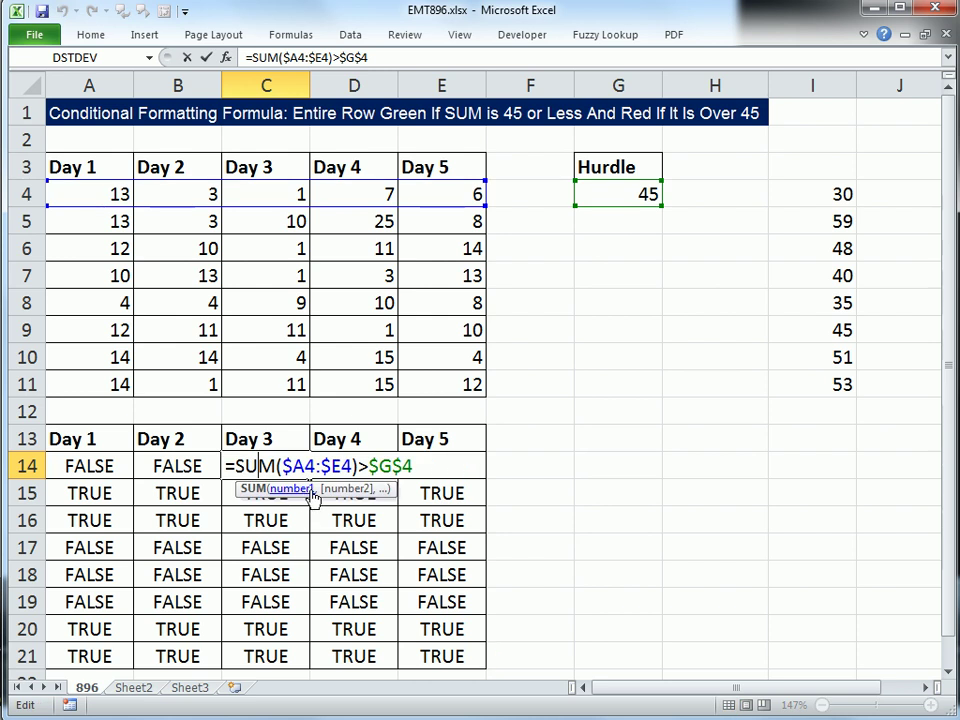
key("Escape")
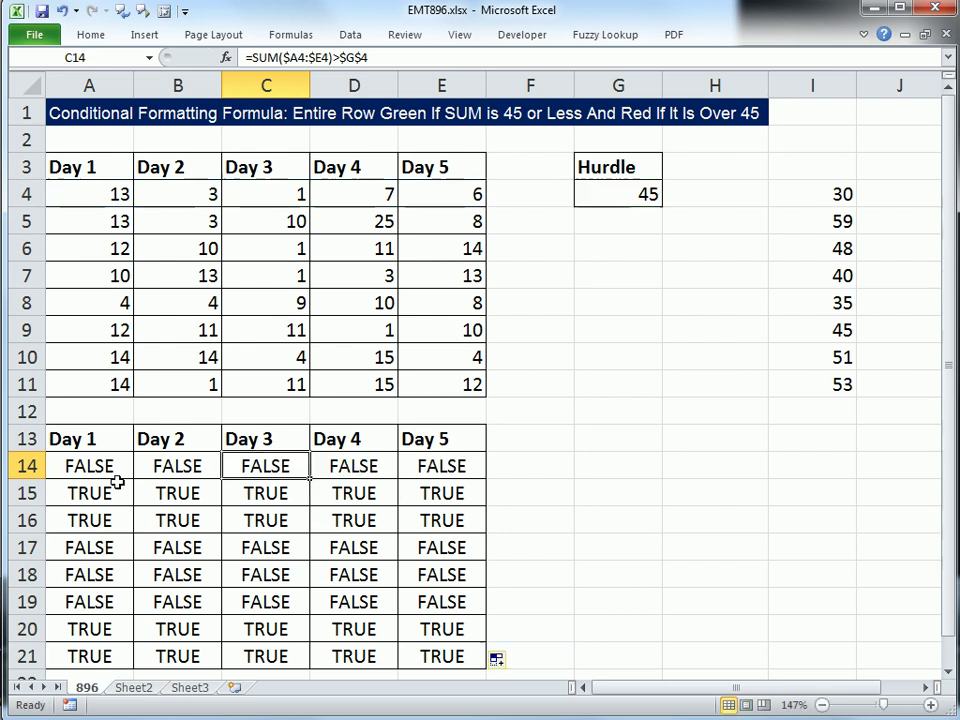
Step: Inspect how the row references change in the SUM comparison formulas in A15, A16 and A17
double_click(103, 489)
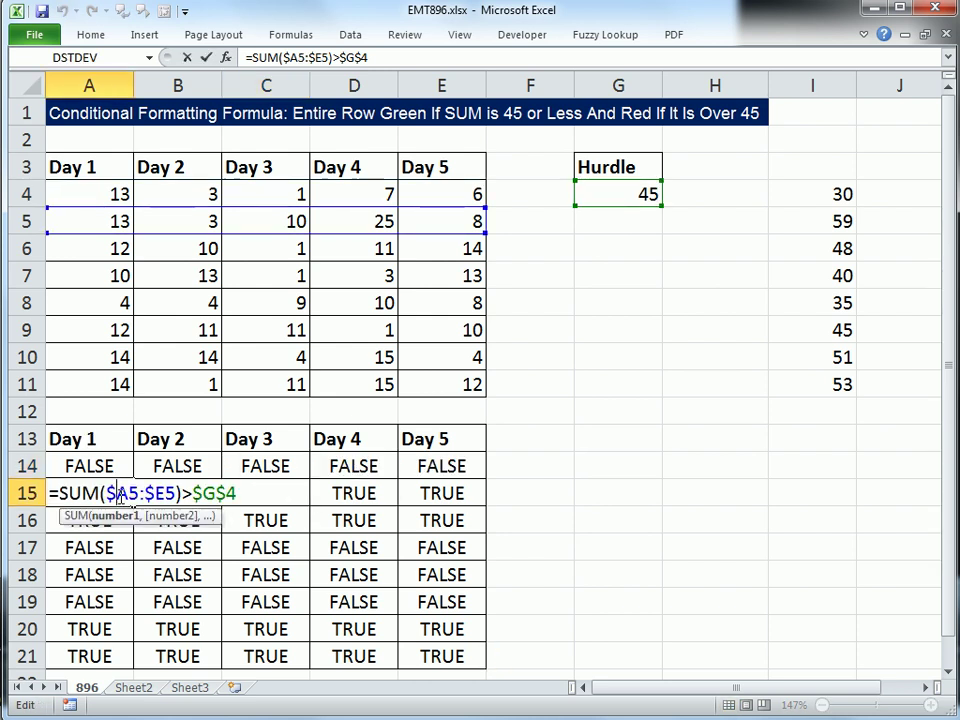
key("Escape")
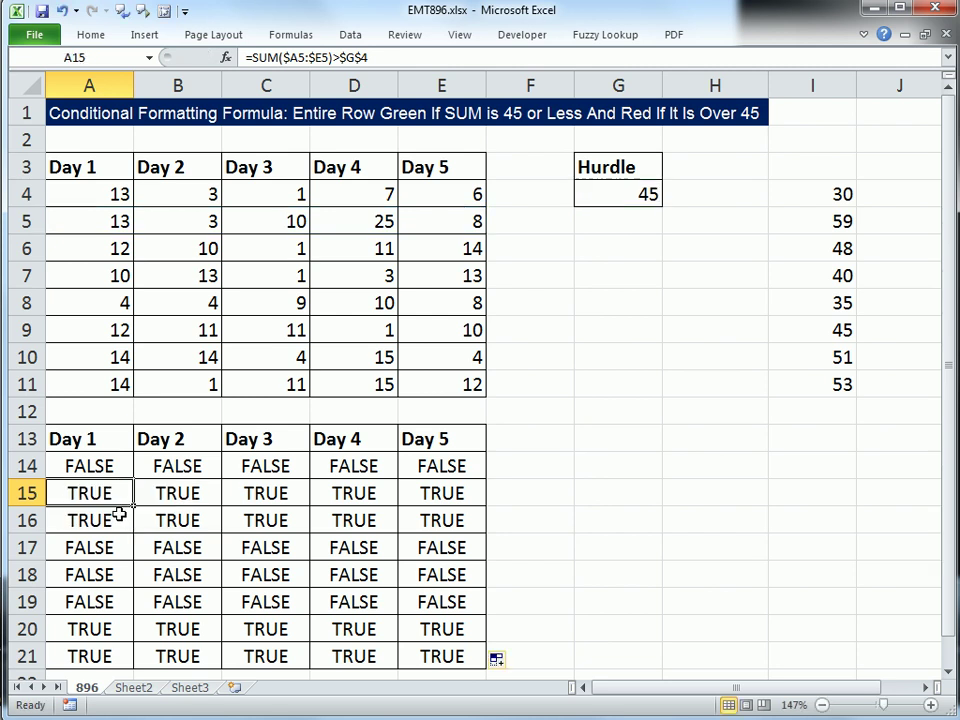
double_click(107, 519)
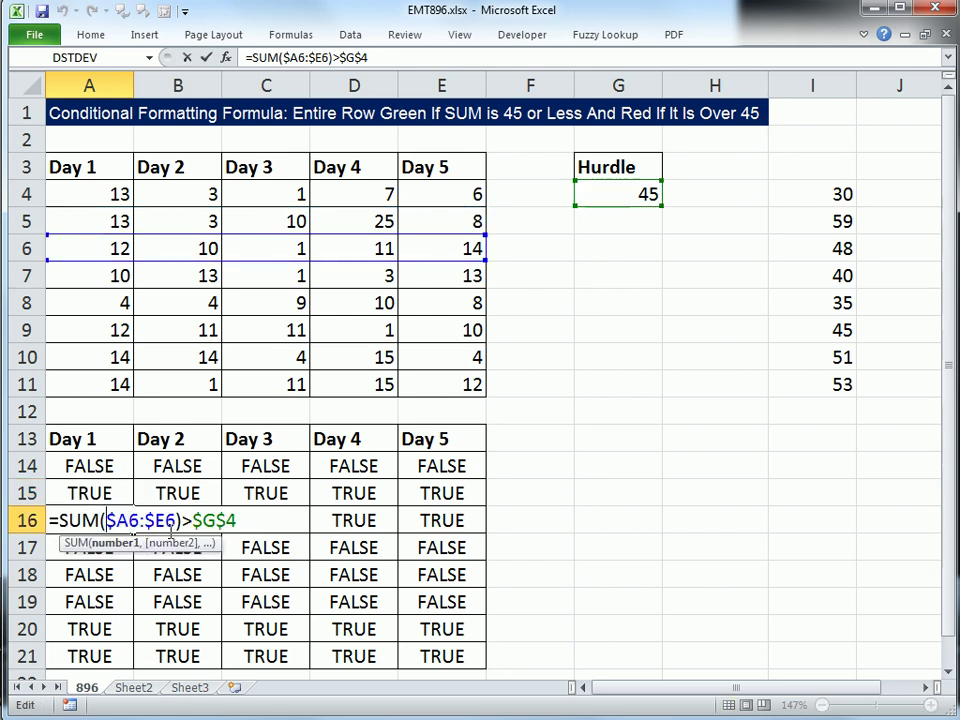
key("Escape")
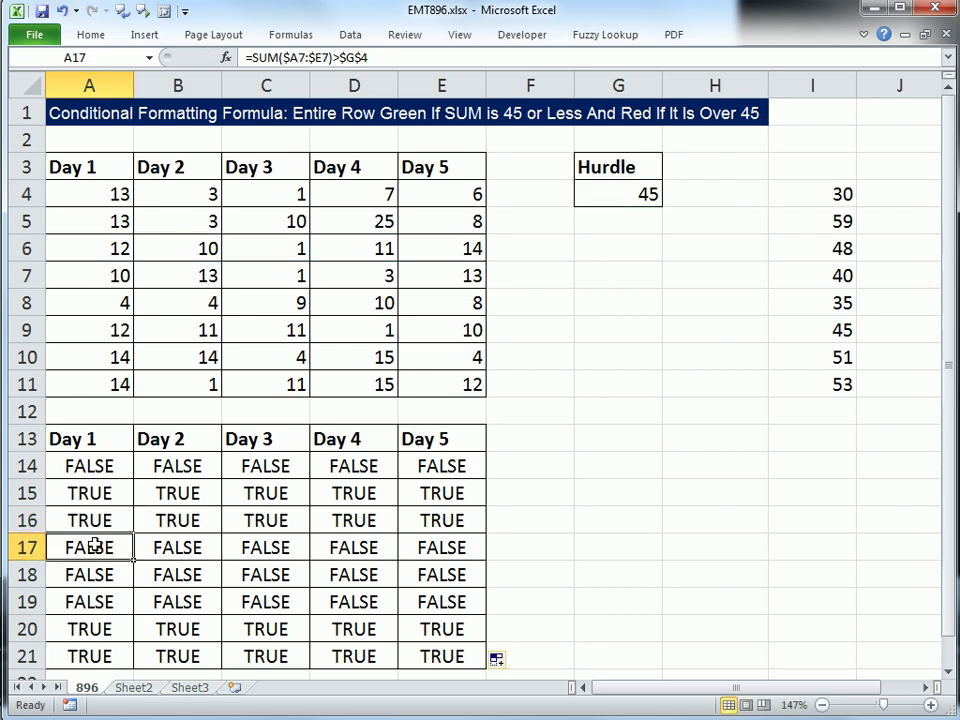
double_click(93, 545)
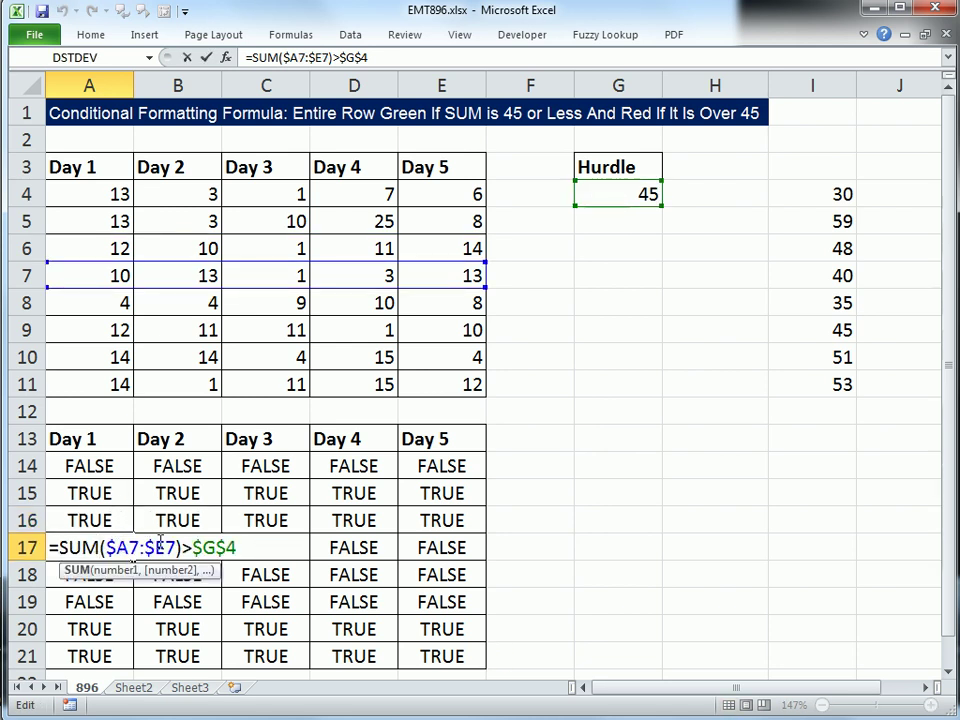
key("Escape")
Step: Review the complete formula in A14 by highlighting it in the cell, leaving it unedited
double_click(120, 467)
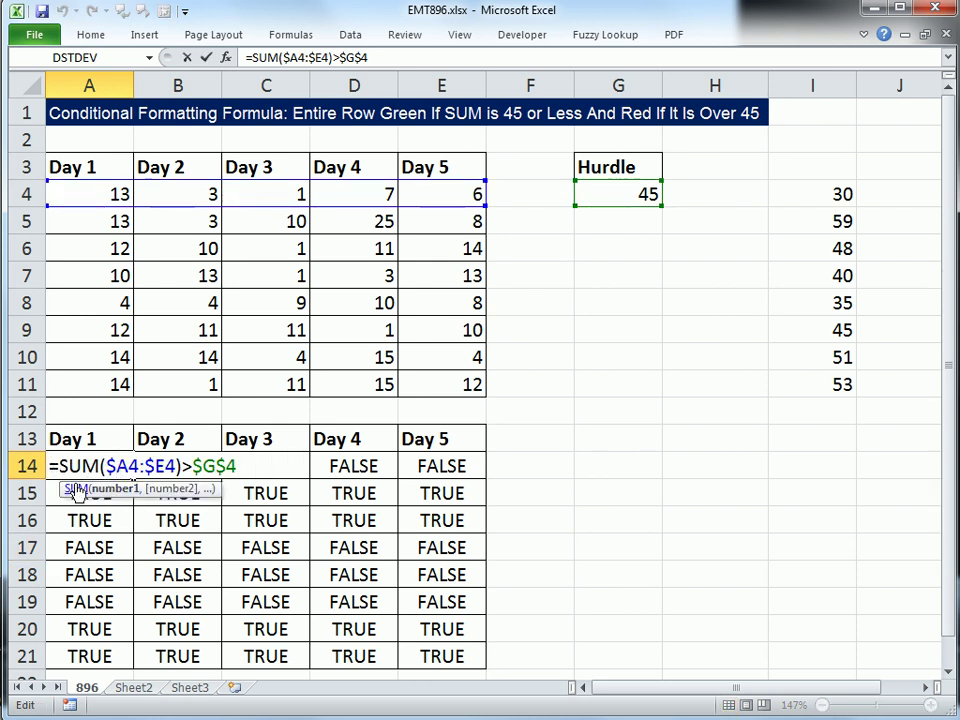
left_click(32, 466)
double_click(71, 466)
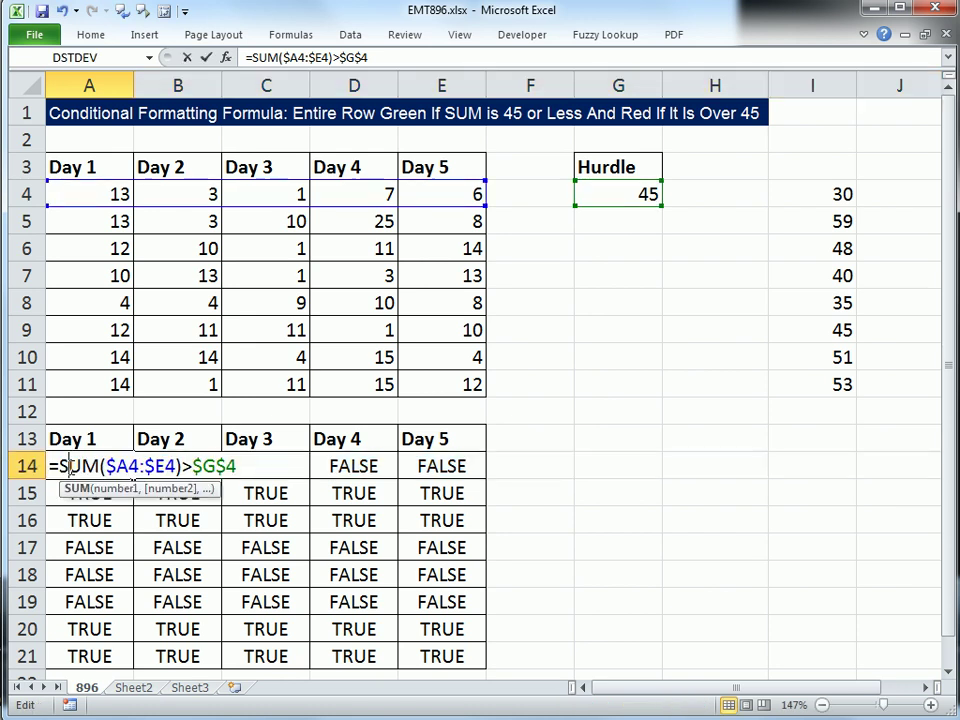
left_click_drag(45, 466, 312, 480)
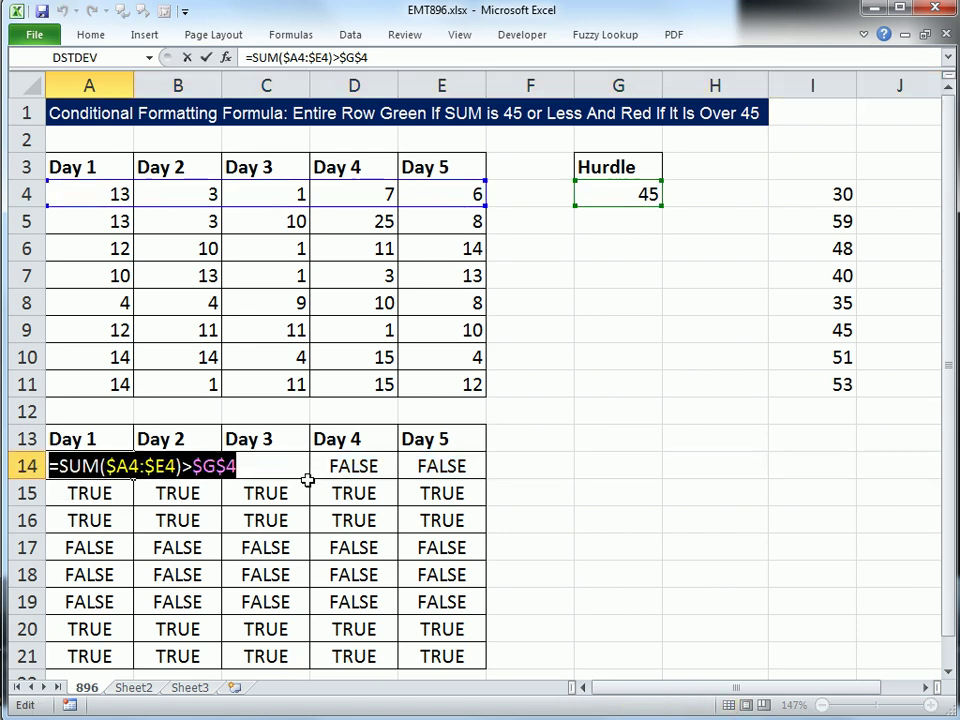
key("Escape")
Step: Create a formula-based conditional formatting rule for A4:E11 using =SUM($A4:$E4)>$G$4
left_click_drag(81, 197, 453, 383)
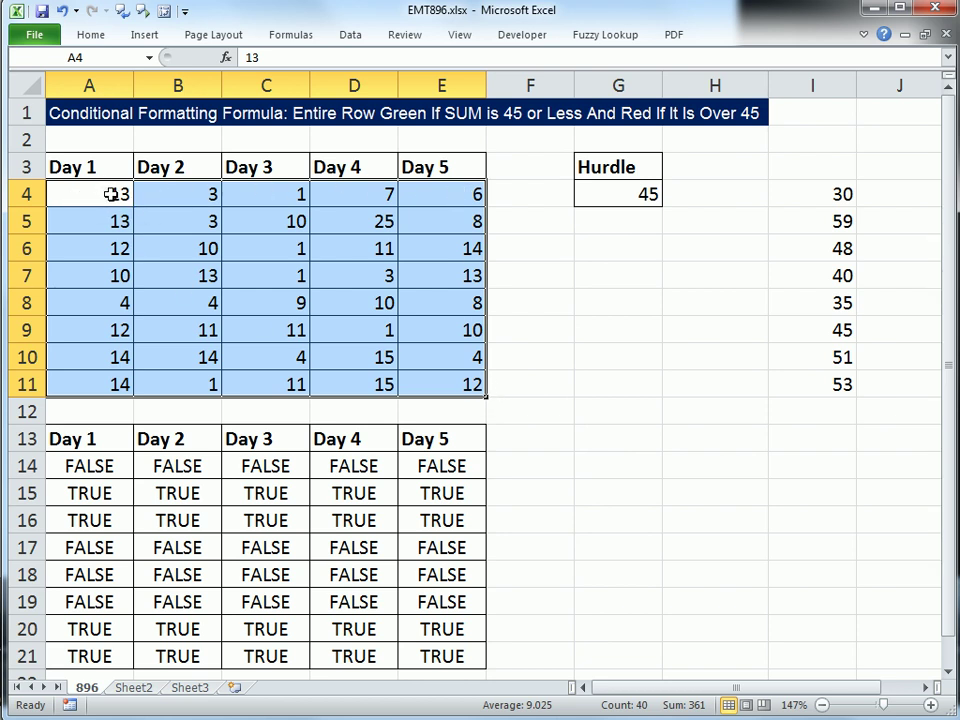
left_click(94, 35)
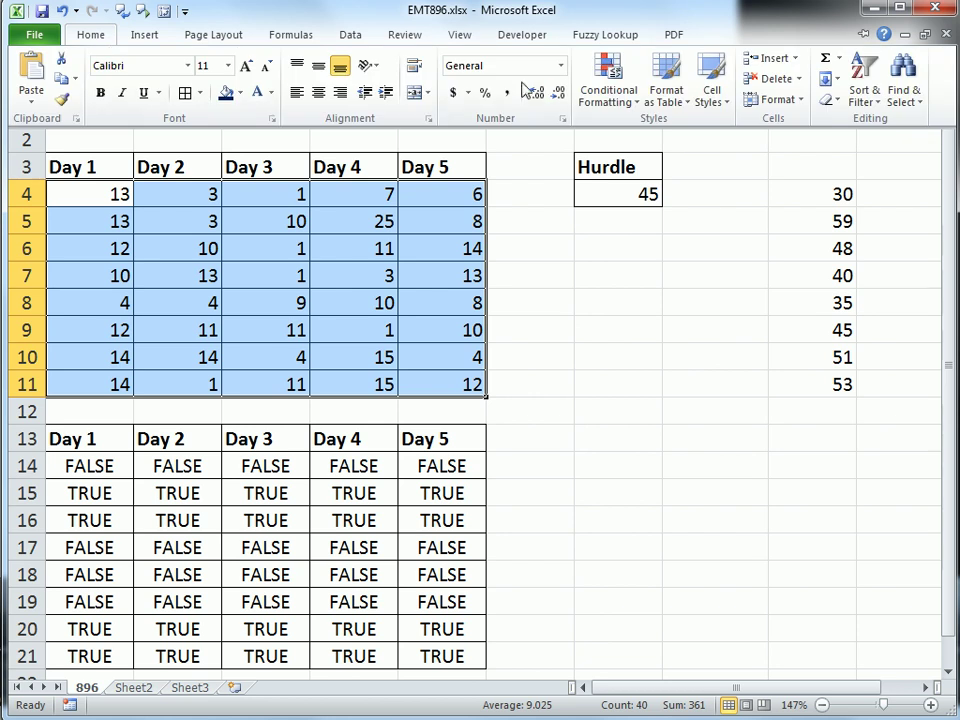
left_click(610, 95)
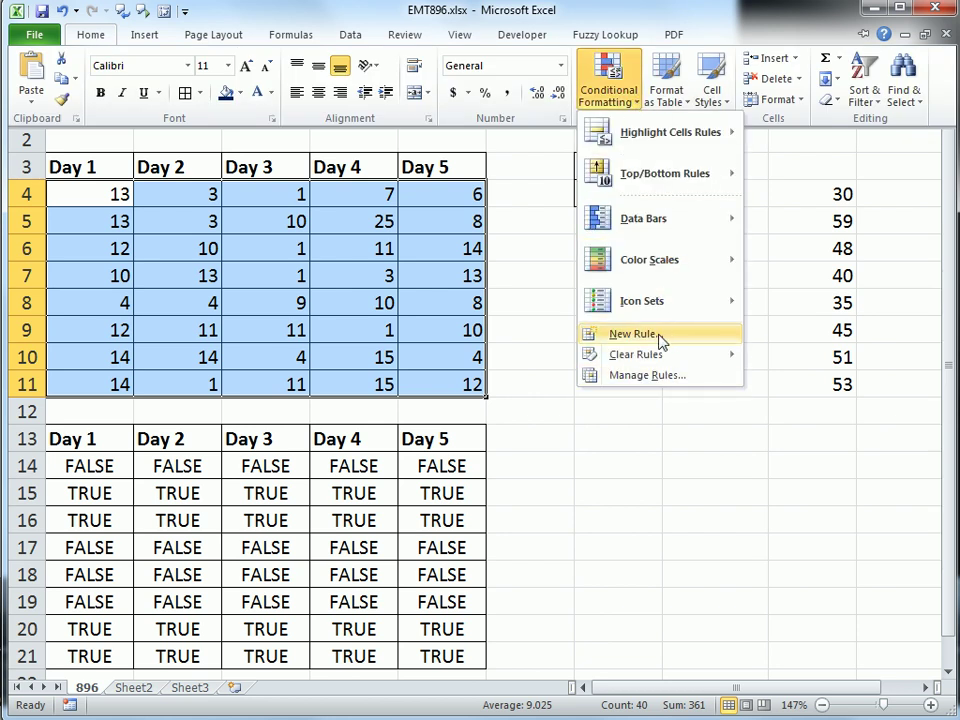
left_click(279, 315)
key("alt")
key("o")
key("d")
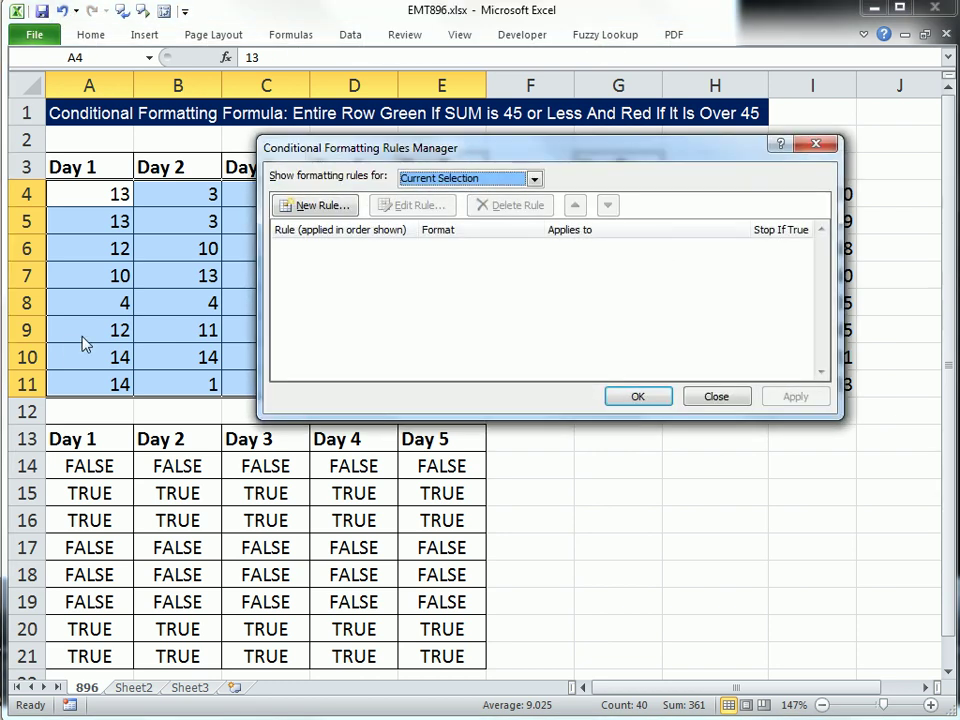
left_click(334, 204)
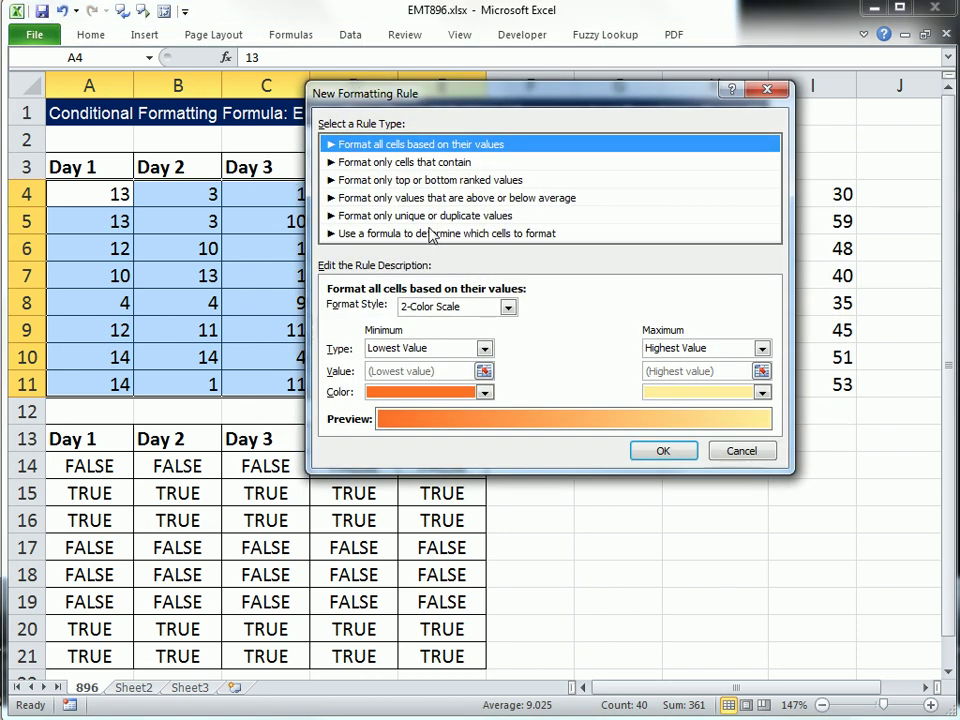
left_click(430, 233)
left_click(380, 312)
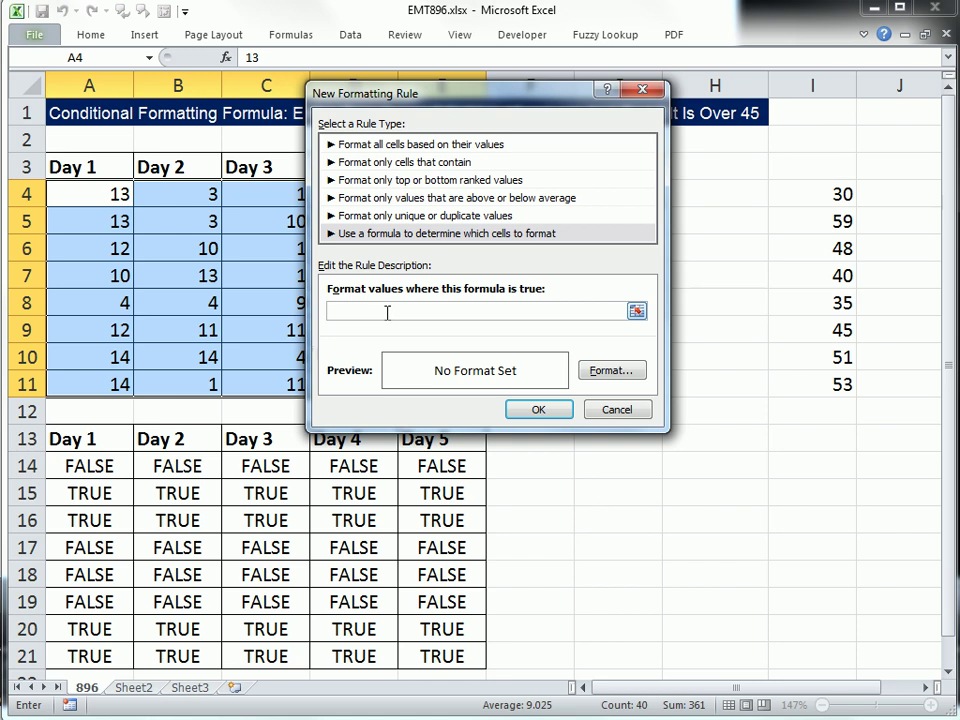
type("=SUM($A4:$F4)>$G$4")
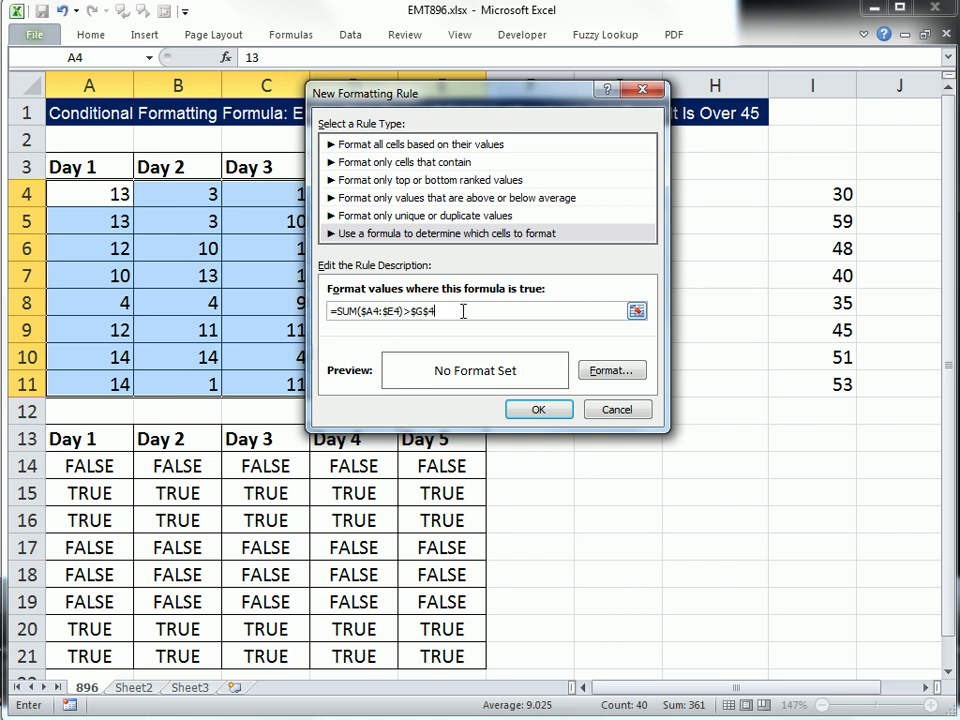
Step: Give the rule a red fill with white font and apply it to A4:E11
left_click(608, 370)
left_click(495, 77)
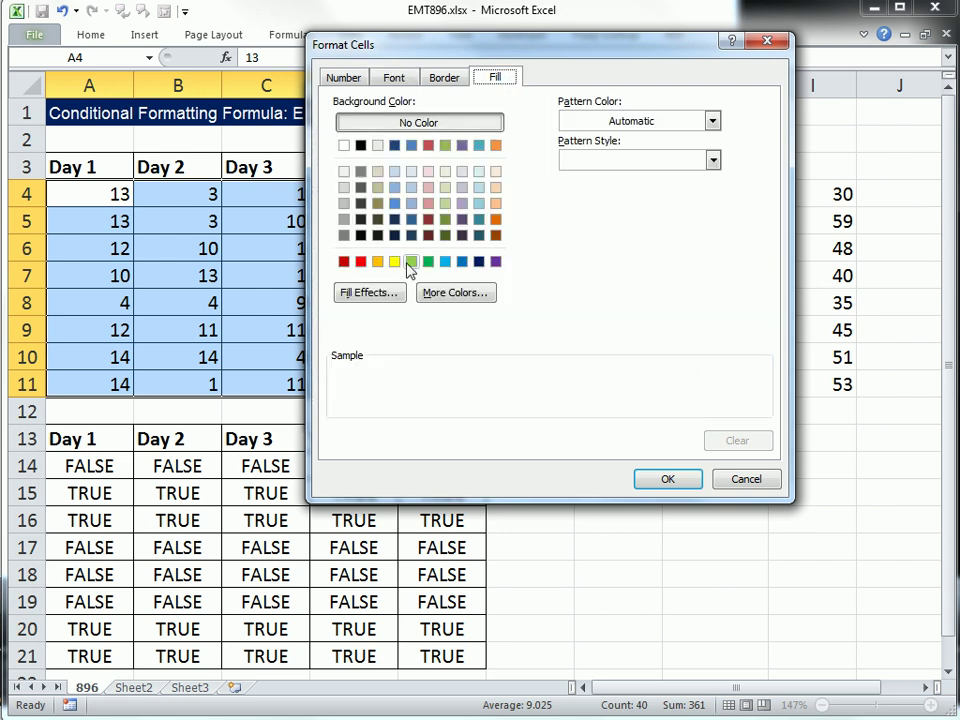
left_click(361, 262)
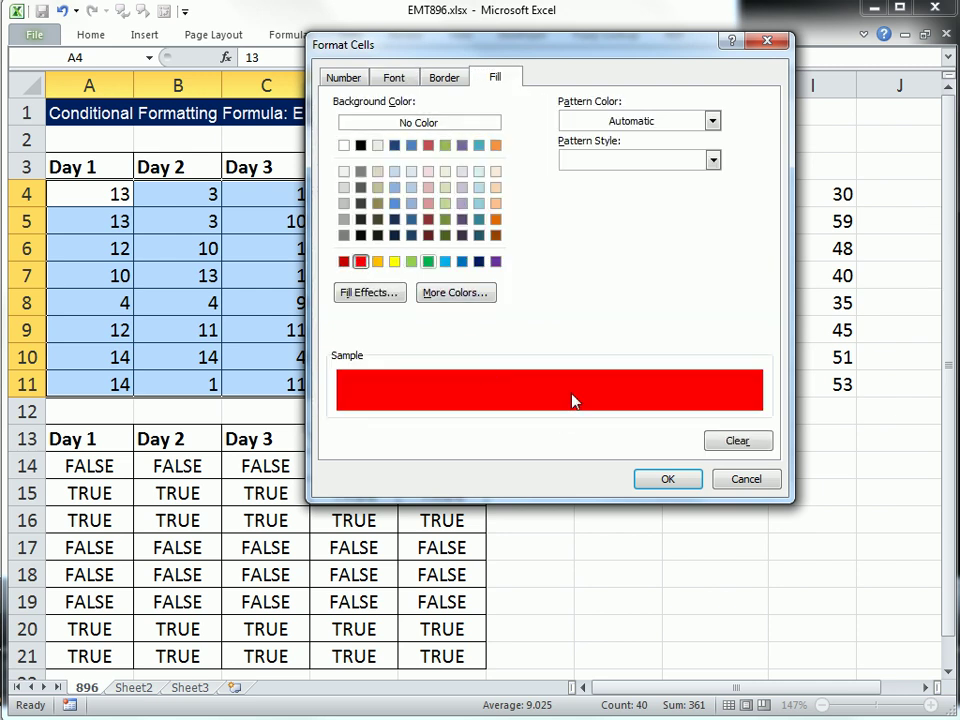
left_click(400, 80)
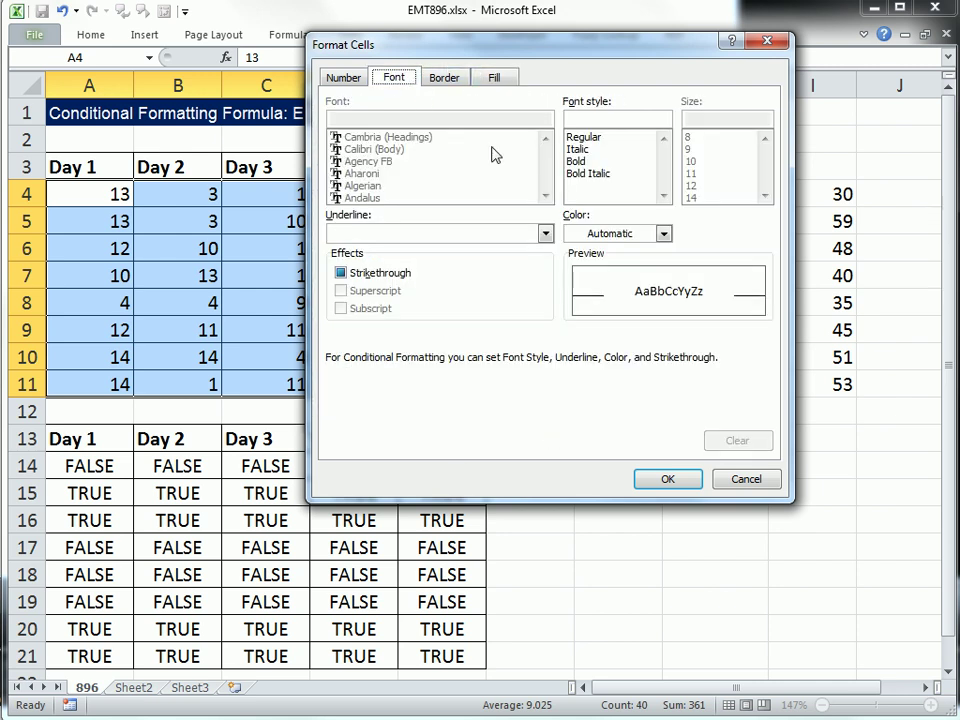
left_click(591, 238)
left_click(574, 288)
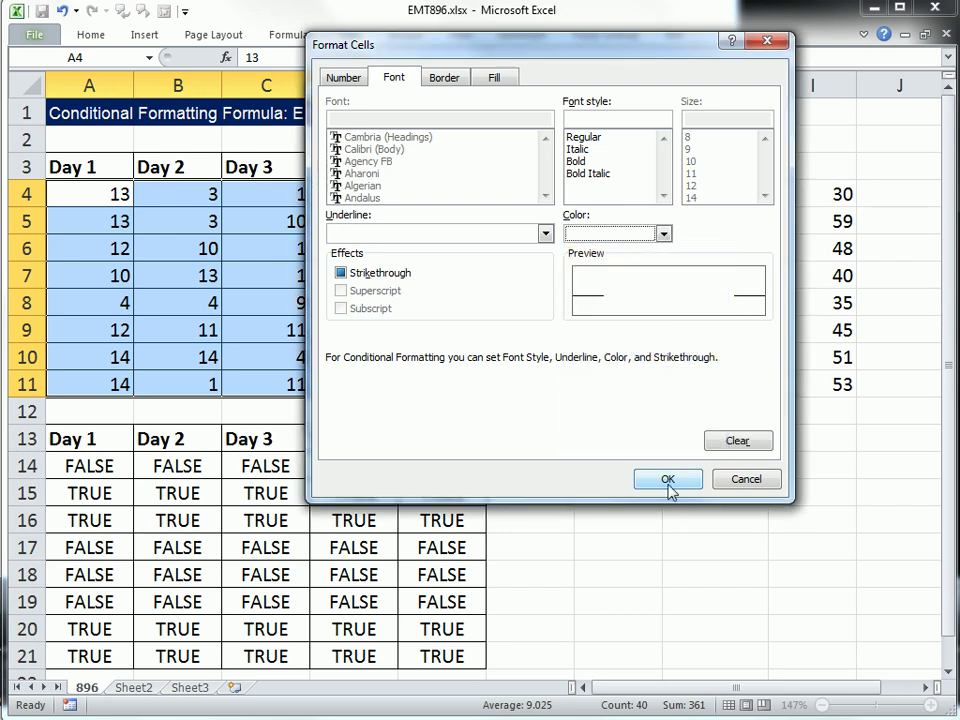
left_click(669, 479)
left_click(541, 410)
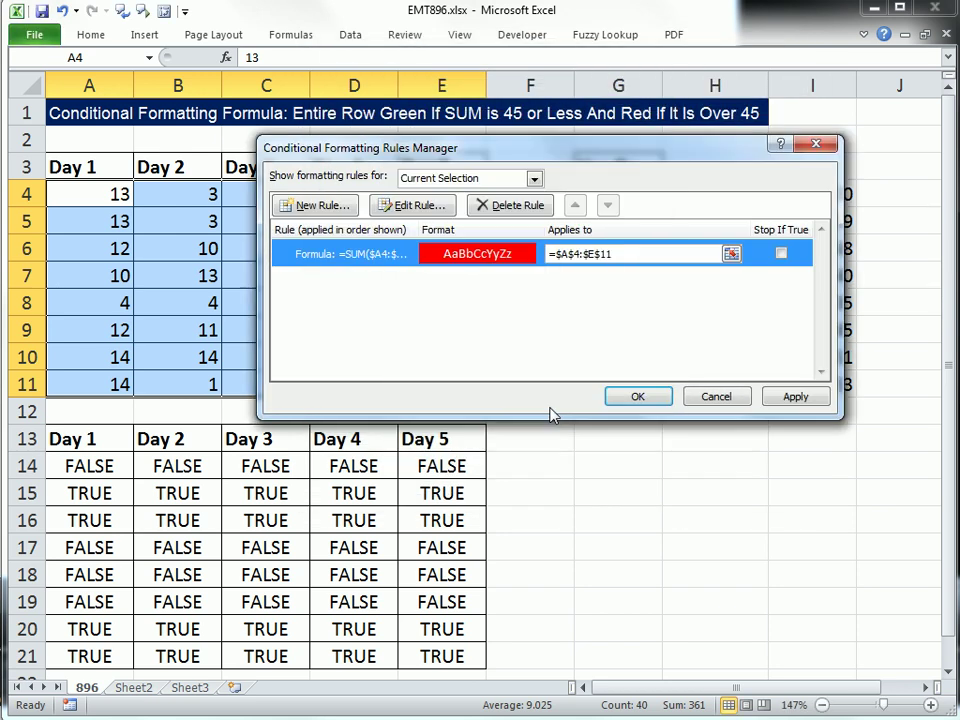
left_click(642, 397)
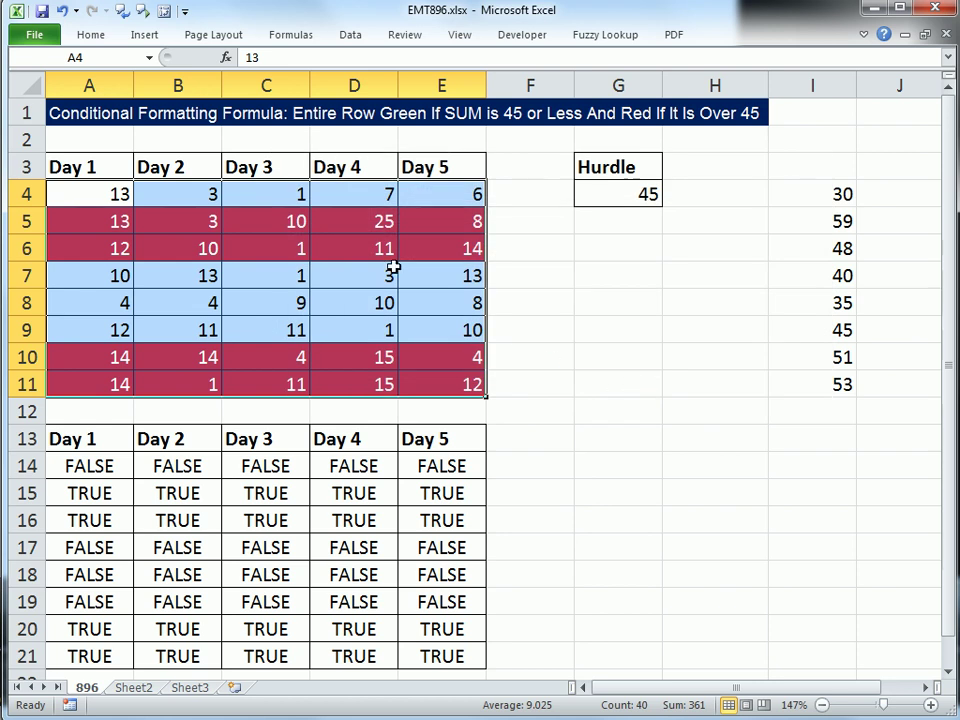
Step: Fill the whole range A4:E11 with the recently used bright green as its regular cell colour
left_click_drag(96, 194, 486, 388)
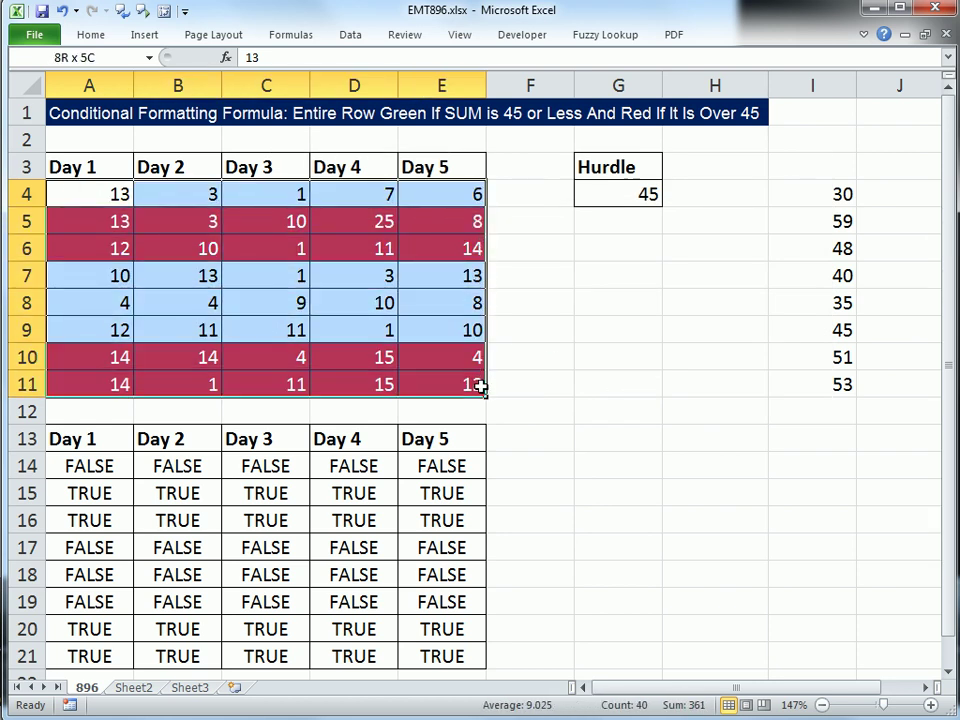
left_click(90, 36)
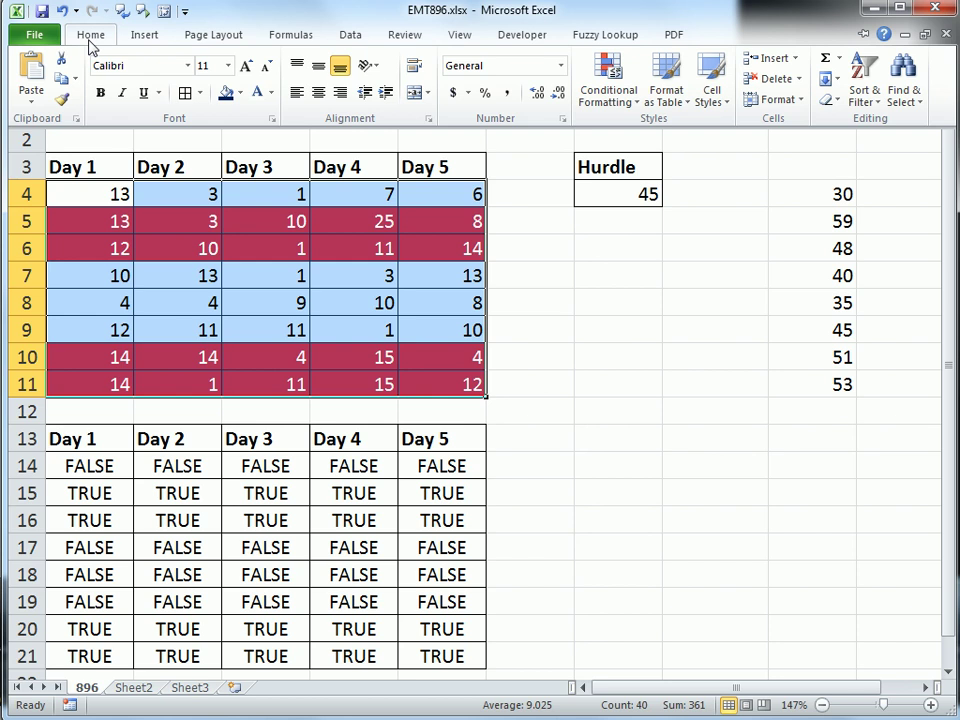
left_click(240, 92)
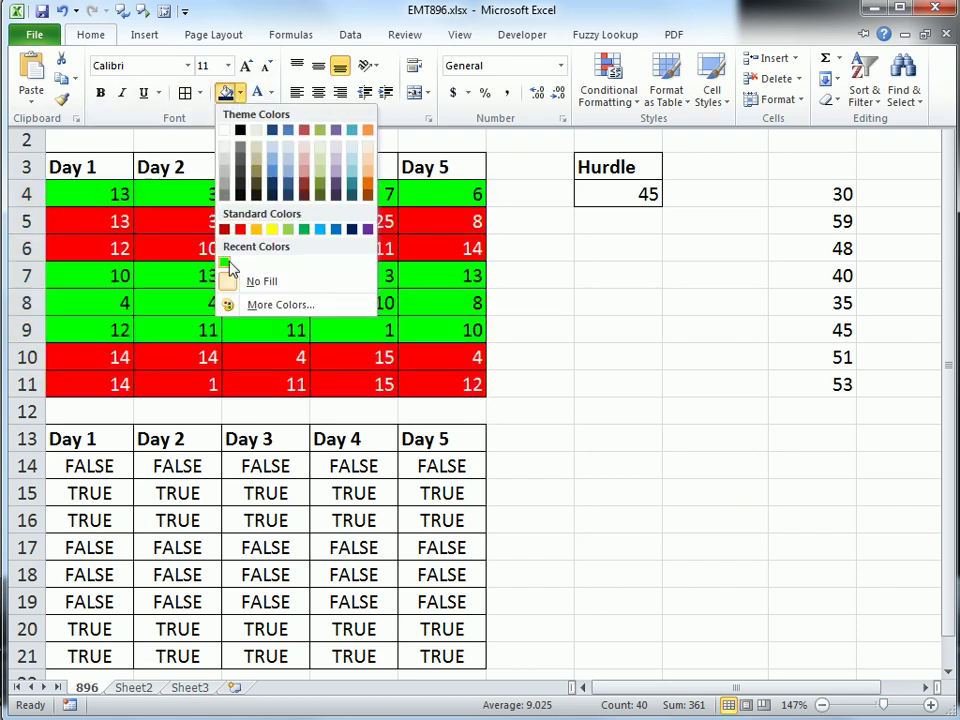
left_click(228, 266)
left_click(596, 348)
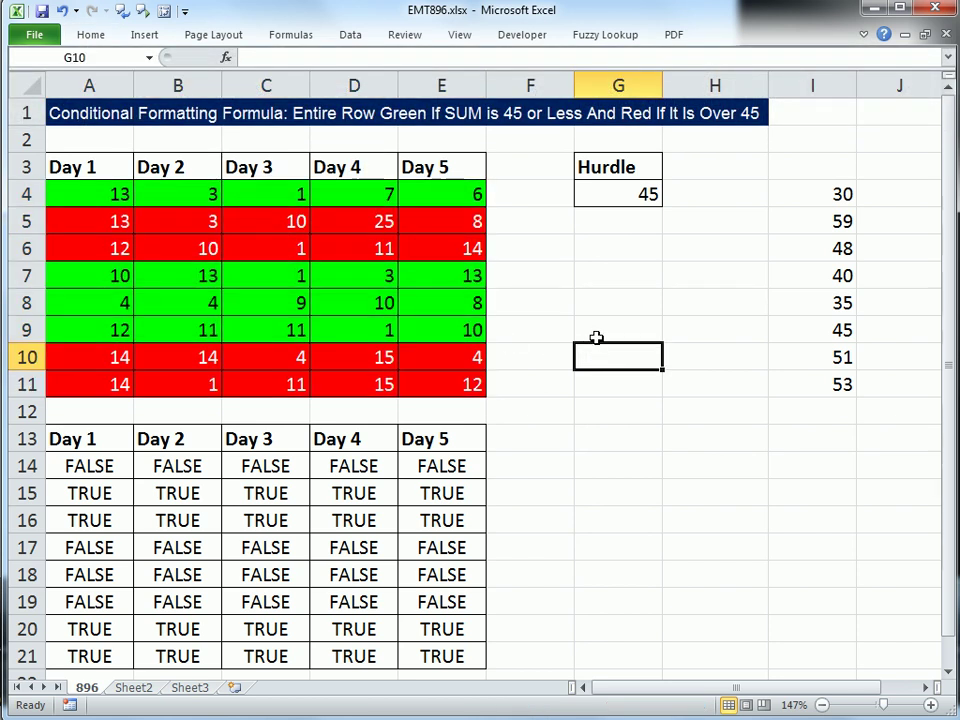
Step: Delete the helper row sums in I4:I11 and check the references of the A14 formula without editing it
left_click_drag(825, 190, 843, 383)
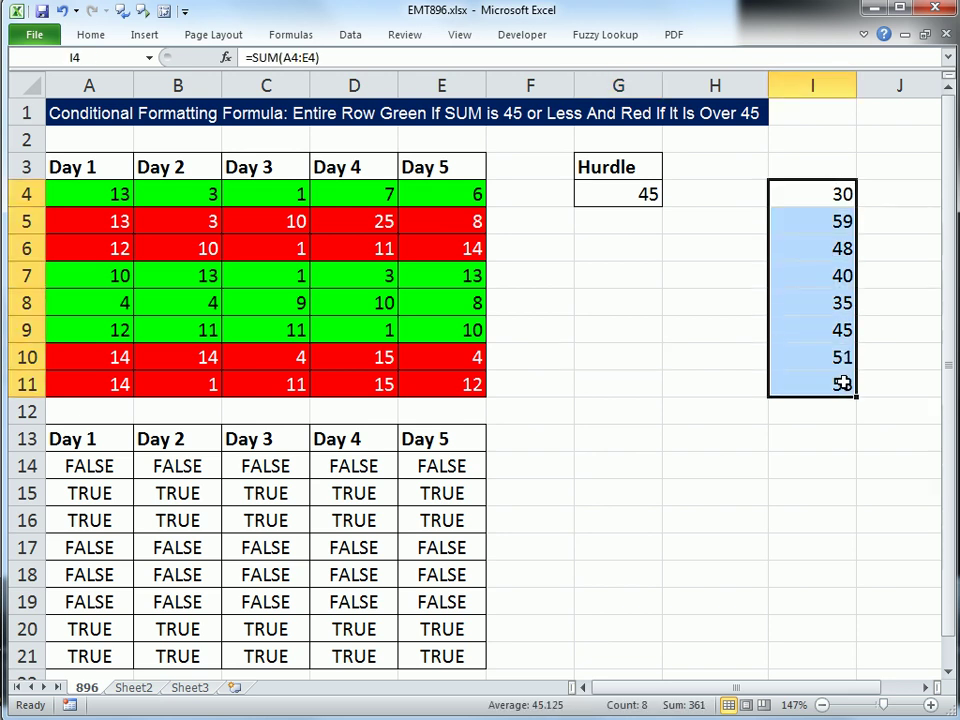
key("Delete")
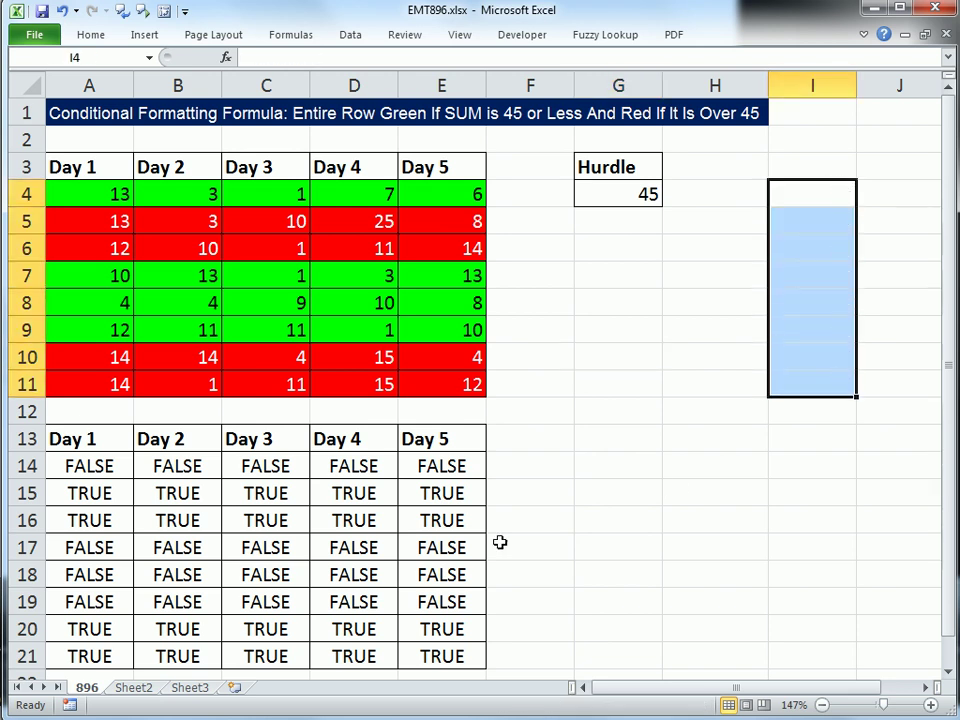
double_click(83, 470)
key("Escape")
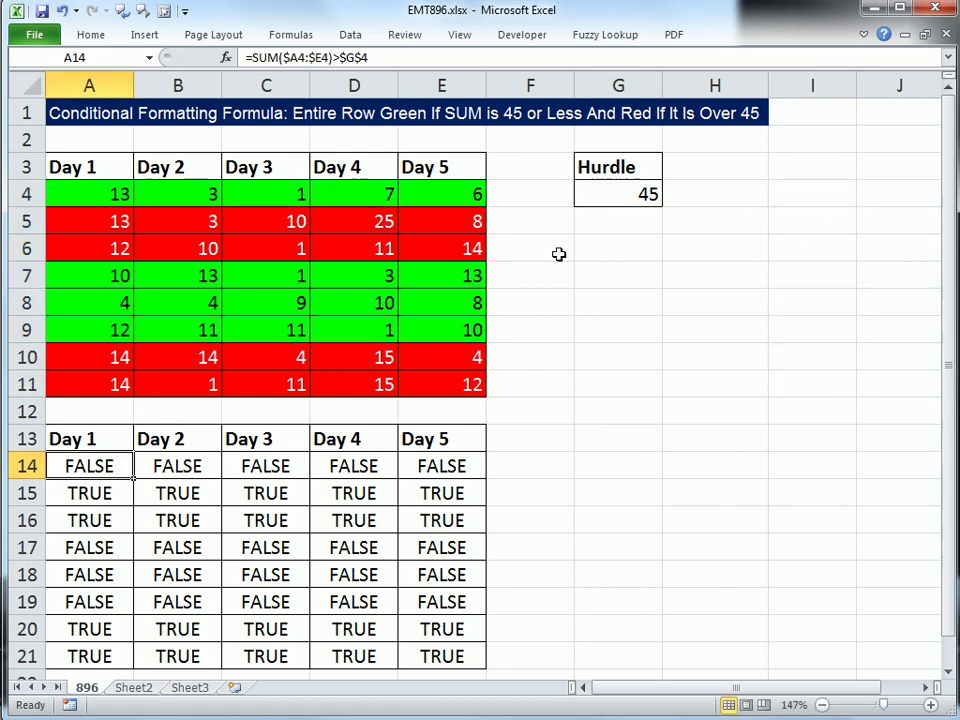
Step: Test the row colouring by setting the Day 2 value in B4 to 25, and undo that change
left_click(97, 193)
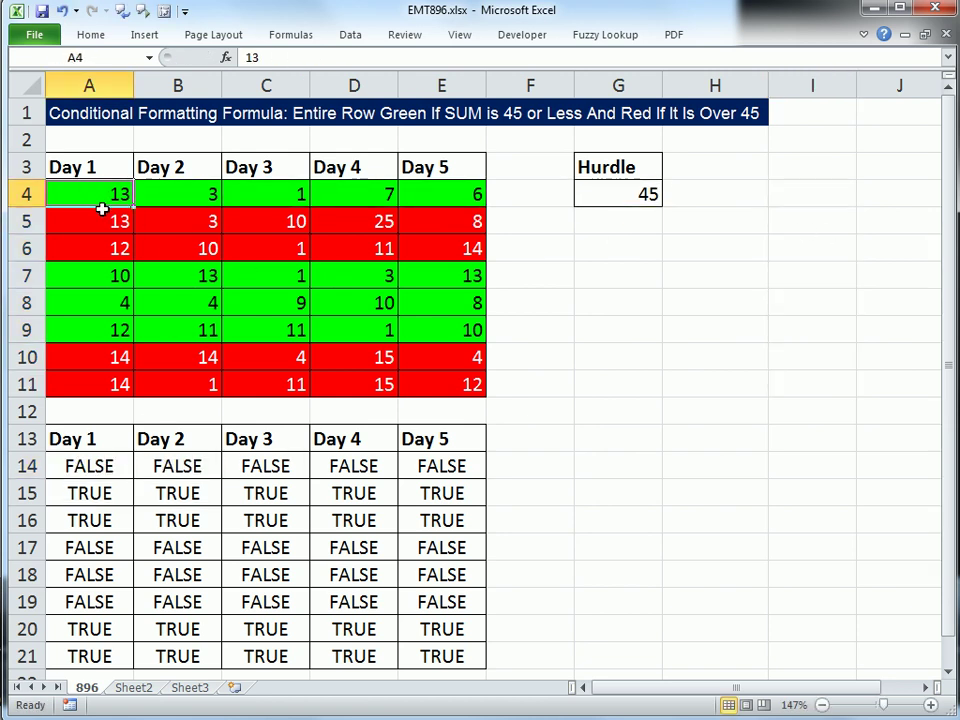
key("Right")
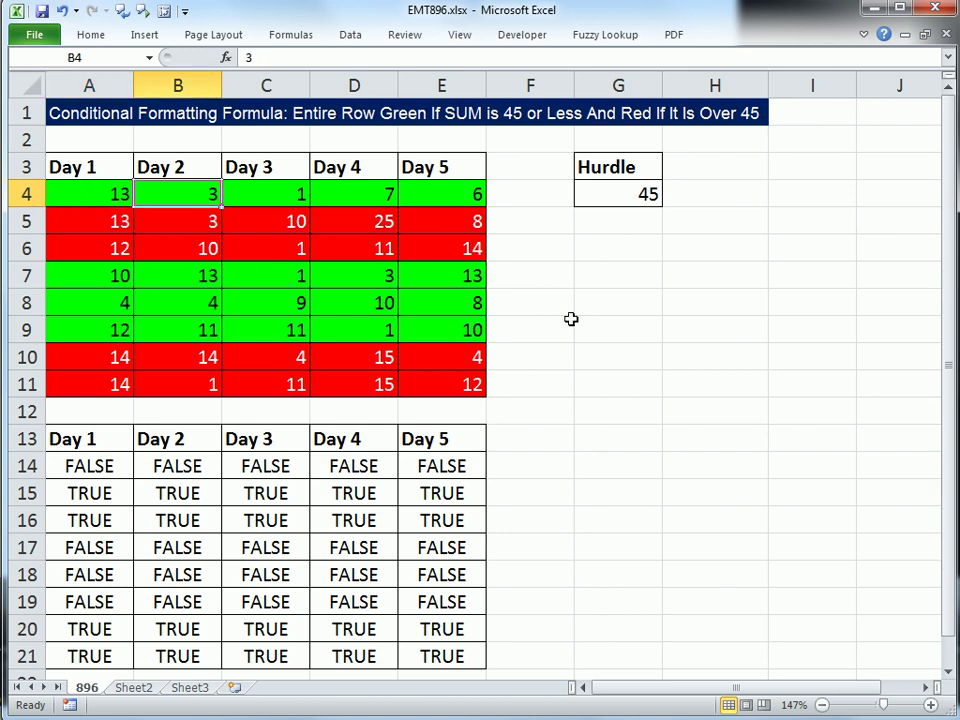
type("25")
key("ctrl+Return")
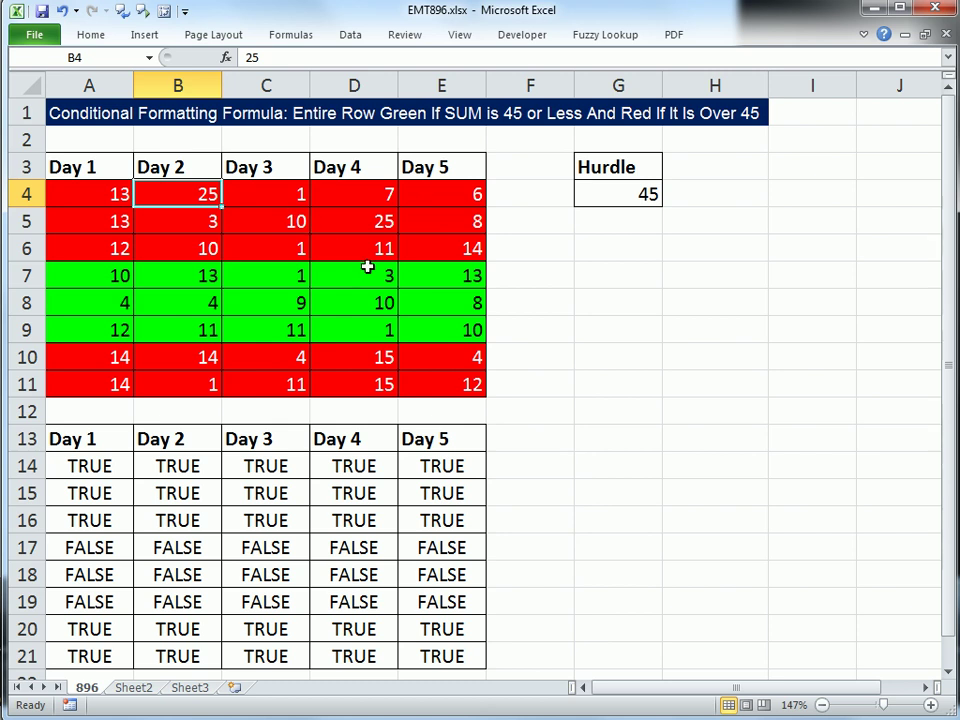
key("ctrl+z")
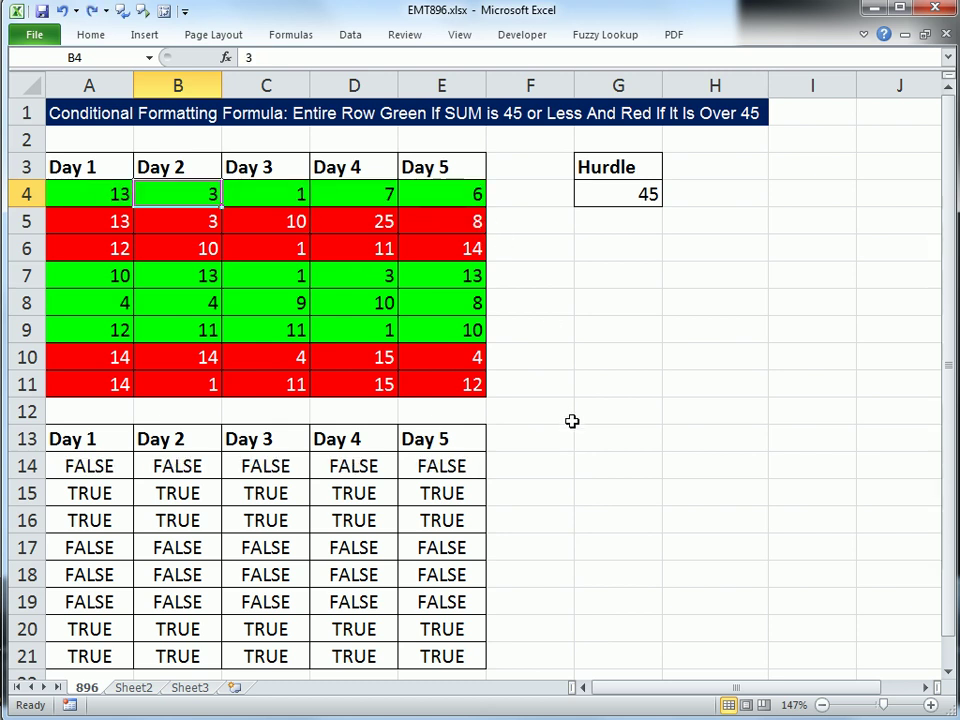